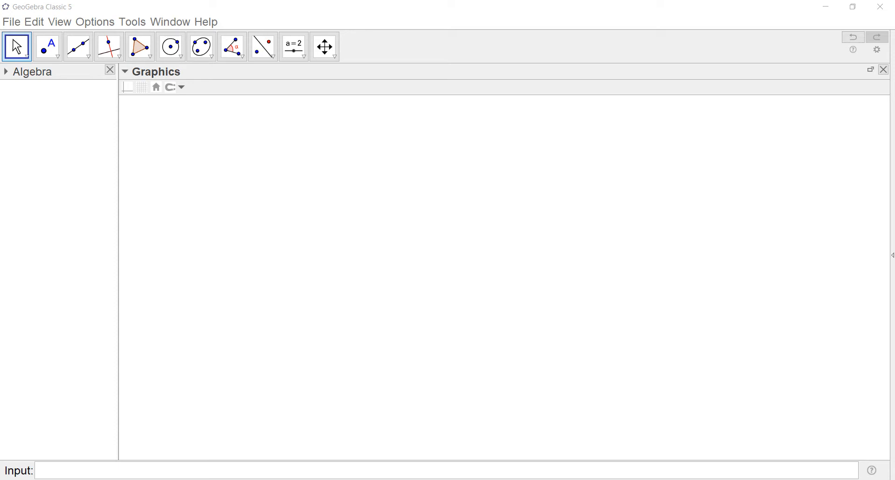
# Step: Draw a circle centered at about (0.04, 0.3) that passes through a point at about (0.86, -3.18)
pyautogui.click(182, 60)
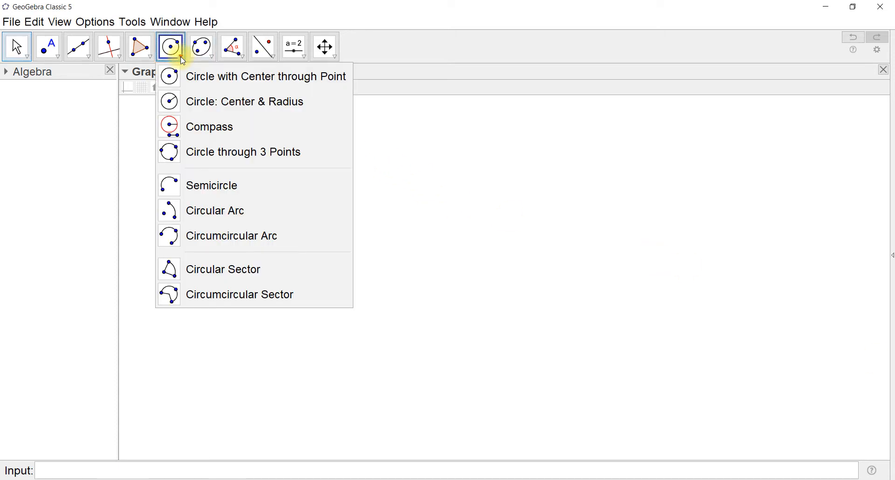
pyautogui.click(180, 85)
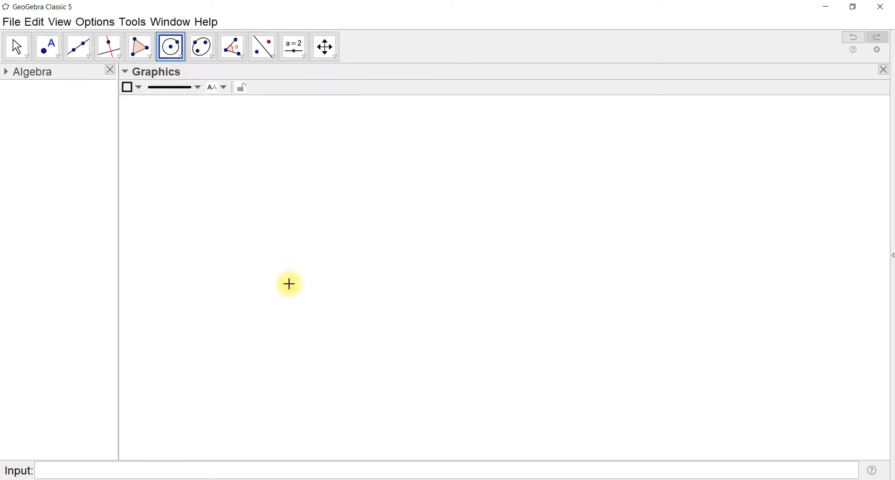
pyautogui.click(220, 235)
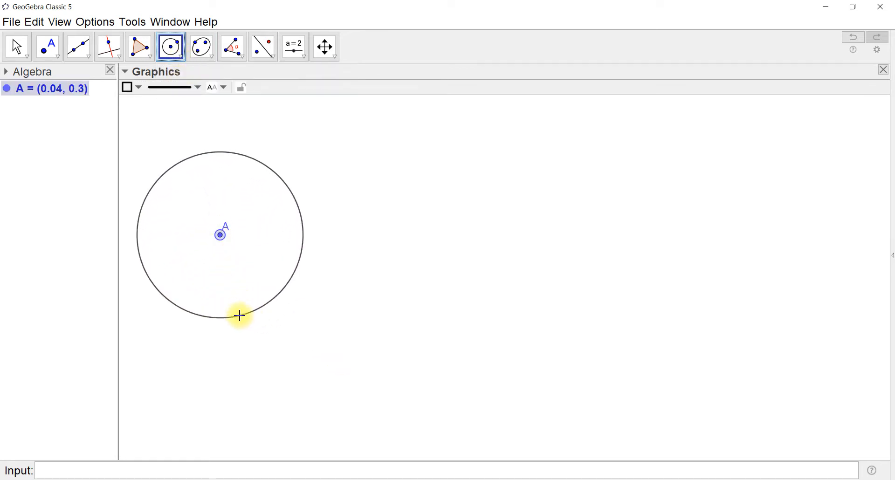
pyautogui.click(240, 316)
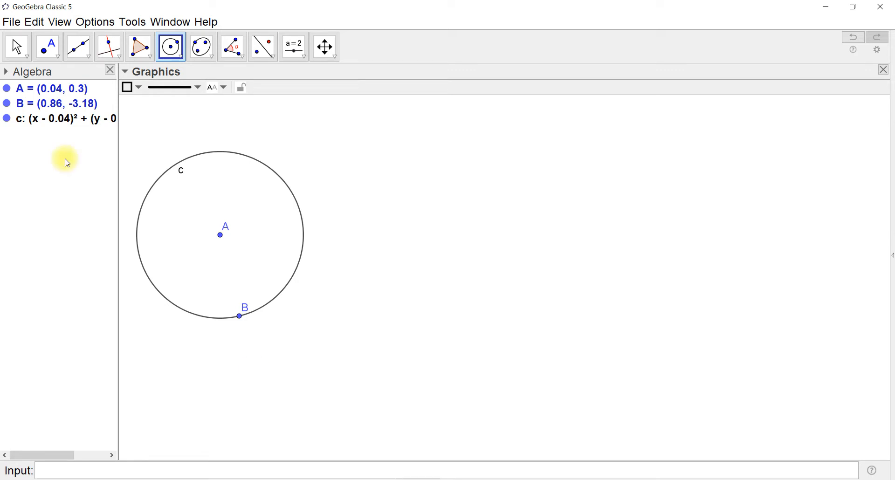
# Step: Construct the tangent line to circle c at point B
pyautogui.click(120, 52)
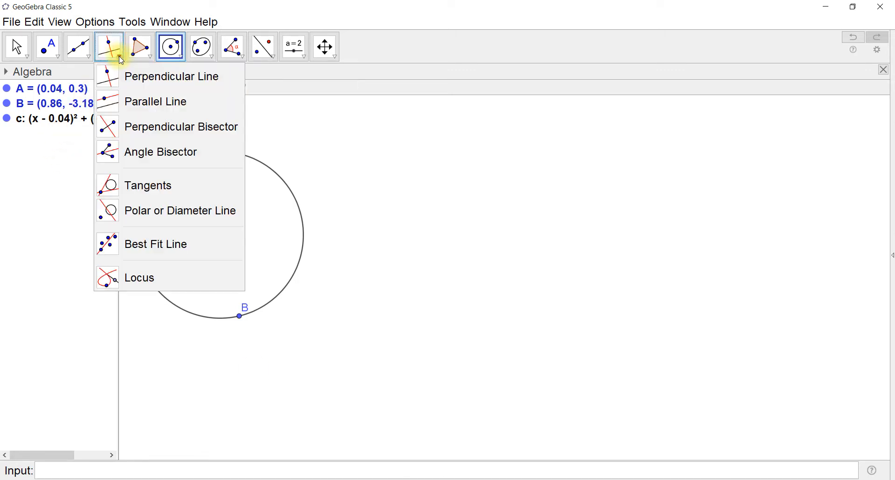
pyautogui.click(128, 186)
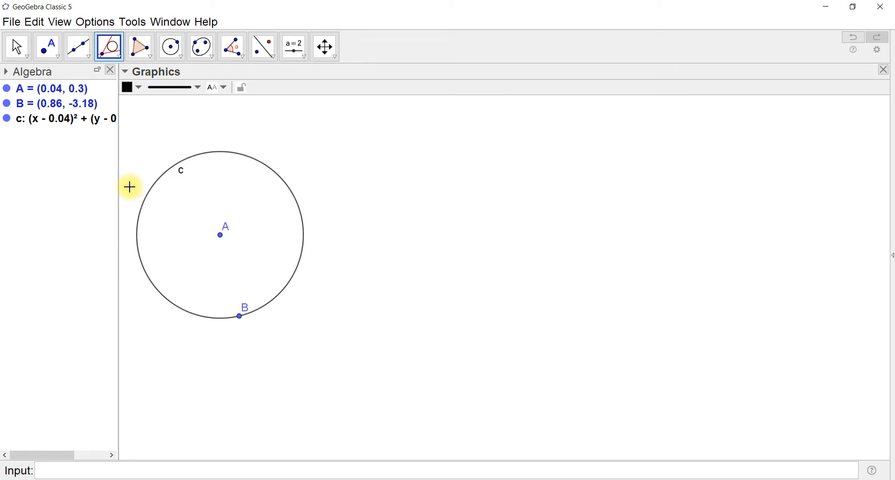
pyautogui.click(239, 319)
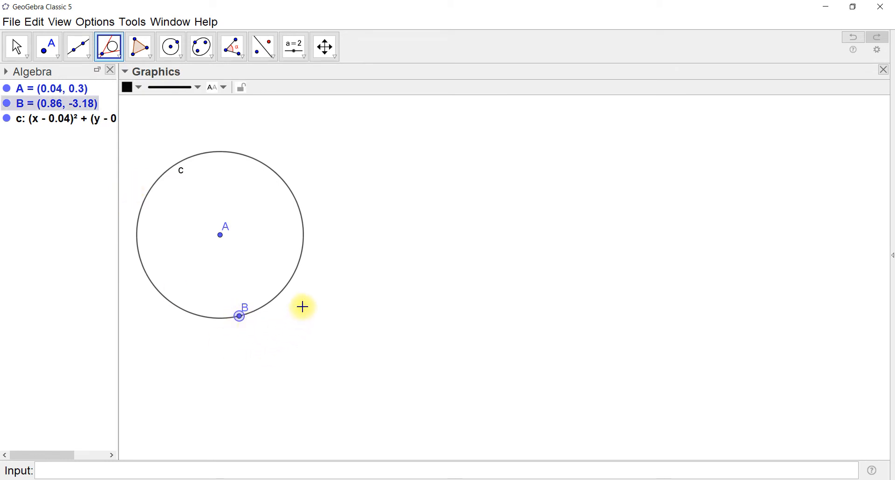
pyautogui.click(289, 287)
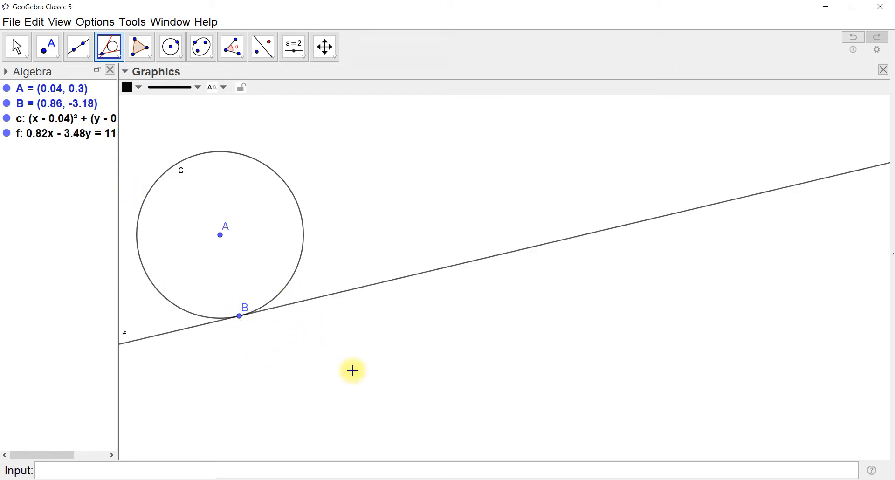
# Step: Sort the objects in the Algebra view by Object Type
pyautogui.click(16, 49)
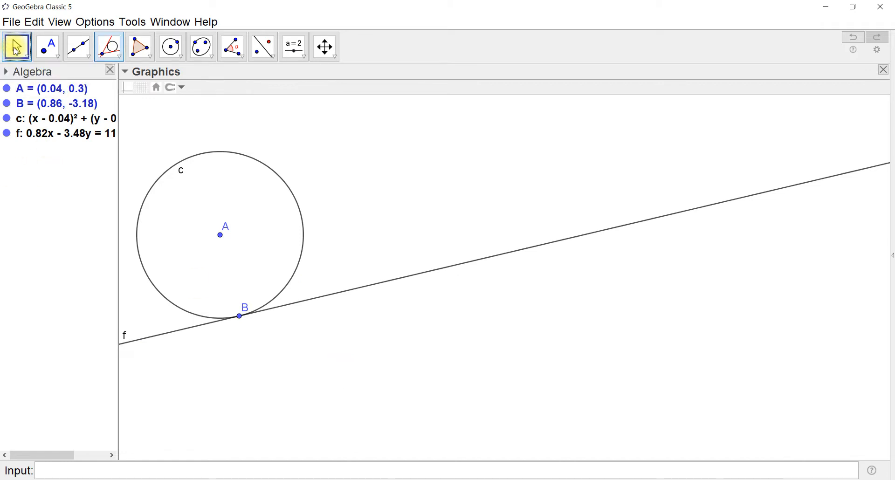
pyautogui.click(8, 73)
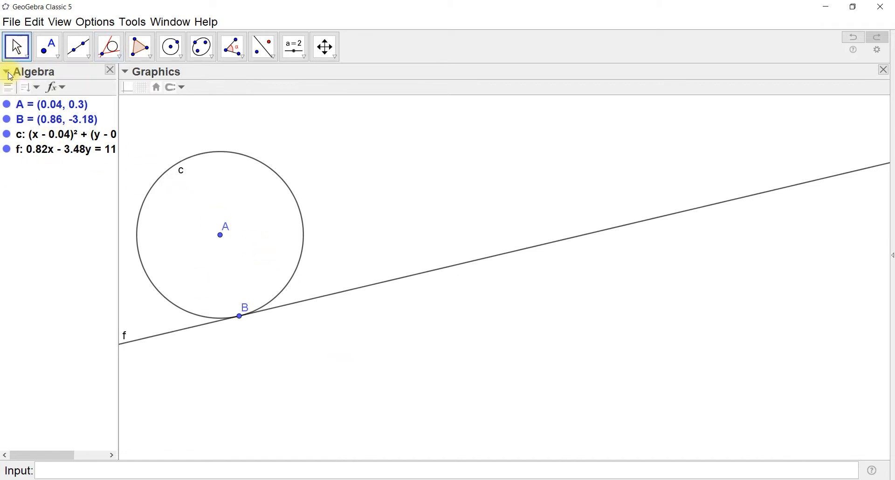
pyautogui.click(25, 87)
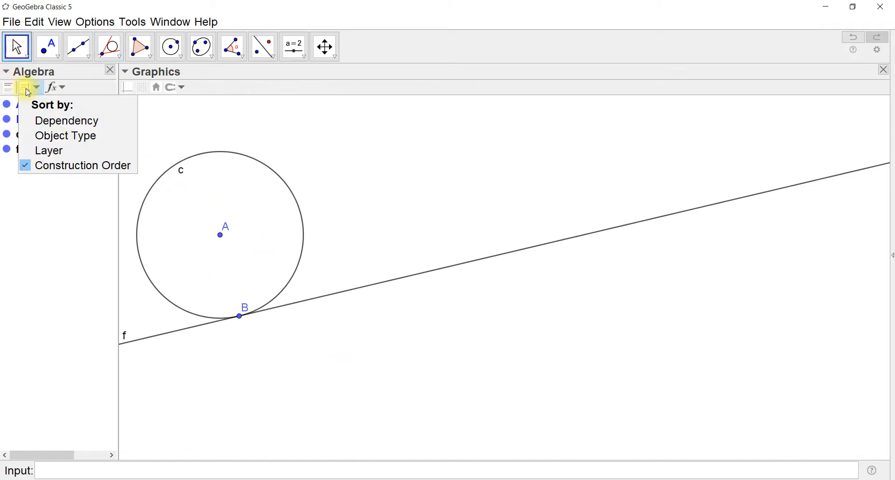
pyautogui.click(73, 141)
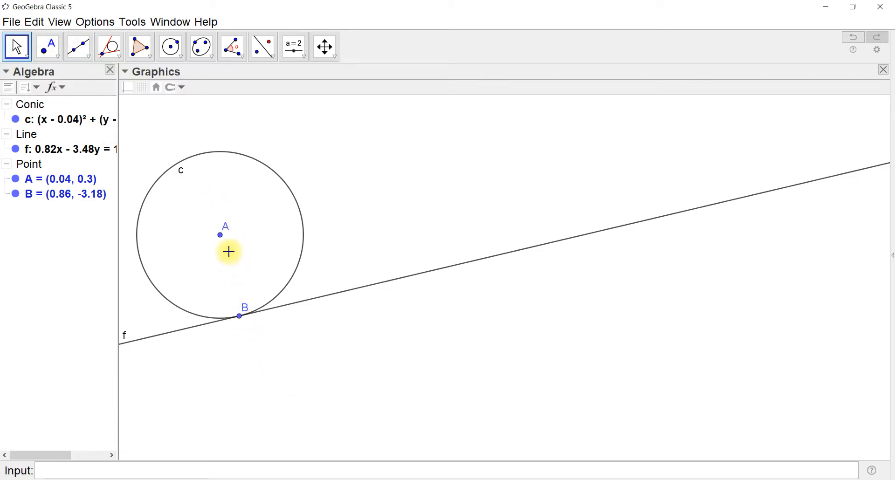
# Step: Move center A to about (0.96, -0.14) and point B to about (0.98, -4.44), making the tangent nearly horizontal
pyautogui.moveTo(220, 234); pyautogui.dragTo(242, 246)
pyautogui.moveTo(240, 322); pyautogui.dragTo(243, 345)
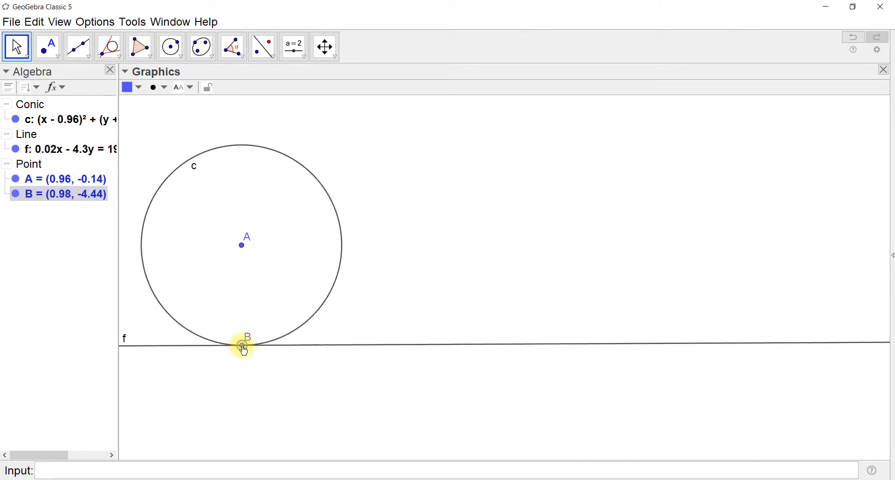
# Step: Create a number slider named r with minimum 0 and maximum 10 above the tangent line, beside the circle
pyautogui.click(294, 46)
pyautogui.click(412, 133)
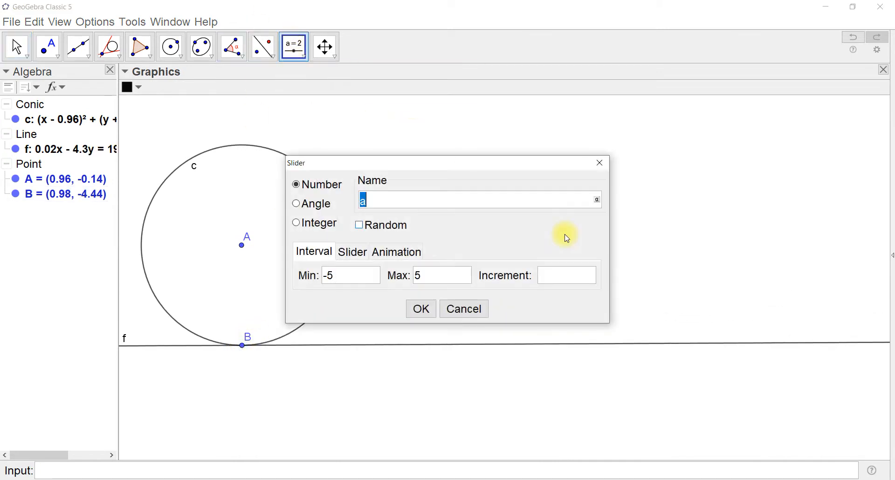
pyautogui.write('r=')
pyautogui.press('BackSpace')
pyautogui.moveTo(344, 278); pyautogui.dragTo(298, 282)
pyautogui.write('0')
pyautogui.moveTo(425, 275); pyautogui.dragTo(399, 277)
pyautogui.write('10')
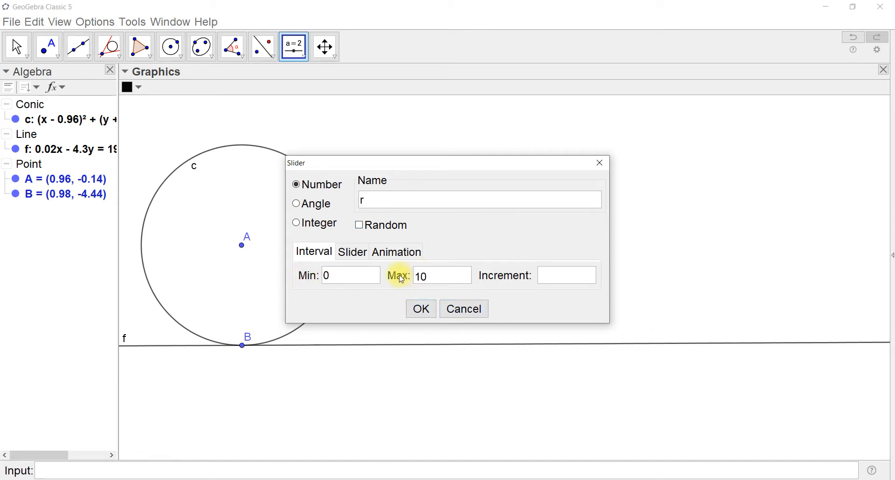
pyautogui.click(421, 308)
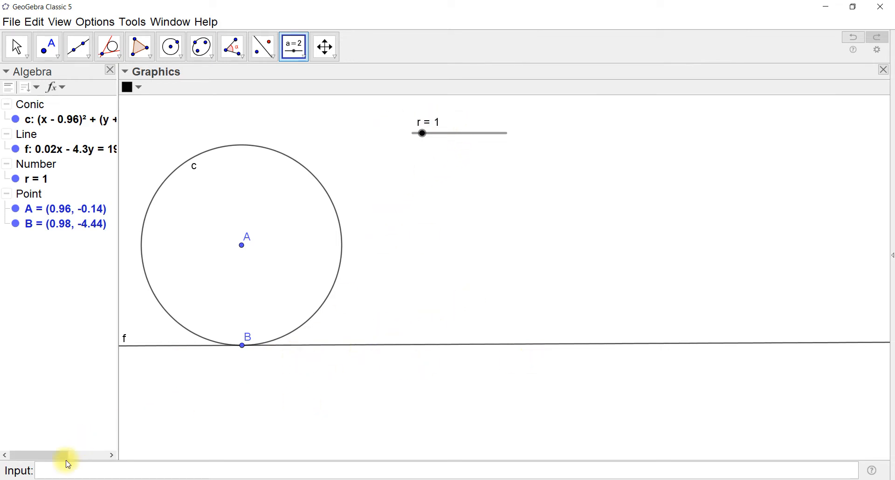
# Step: Define the function d(x,y)=2*sqrt(x*y) and widen the Algebra view to show its full expression
pyautogui.click(55, 474)
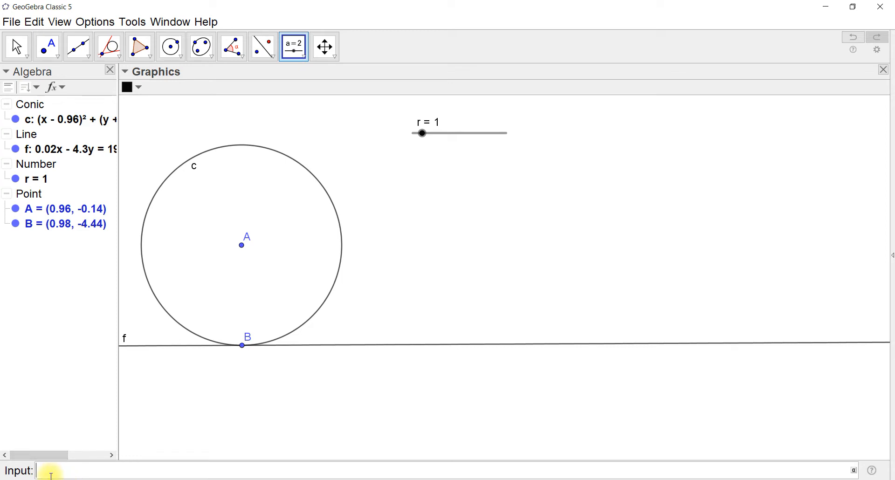
pyautogui.write('d(x,y')
pyautogui.press('Right')
pyautogui.write('=')
pyautogui.write('2*sqrt')
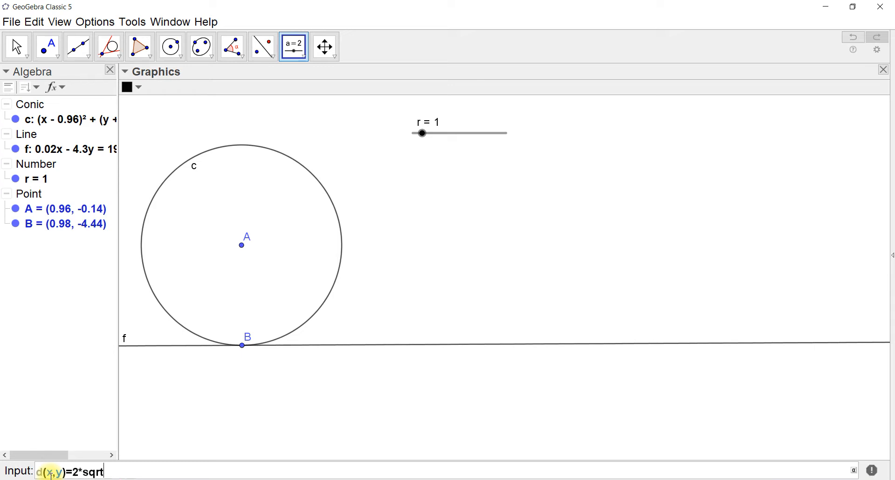
pyautogui.write('(x*y')
pyautogui.press('Return')
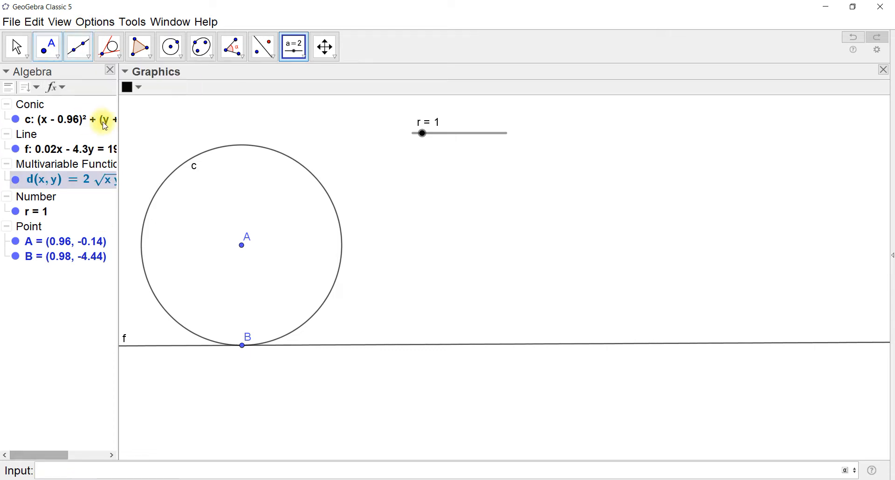
pyautogui.moveTo(116, 87); pyautogui.dragTo(164, 87)
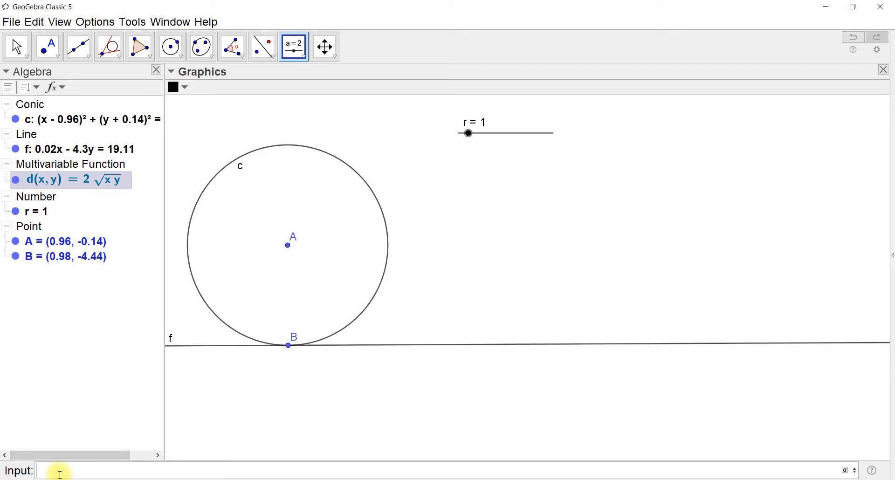
pyautogui.write('d')
pyautogui.write('_1=d(')
pyautogui.press('BackSpace')
pyautogui.press('BackSpace')
pyautogui.press('BackSpace')
pyautogui.press('BackSpace')
pyautogui.press('BackSpace')
pyautogui.press('BackSpace')
pyautogui.press('BackSpace')
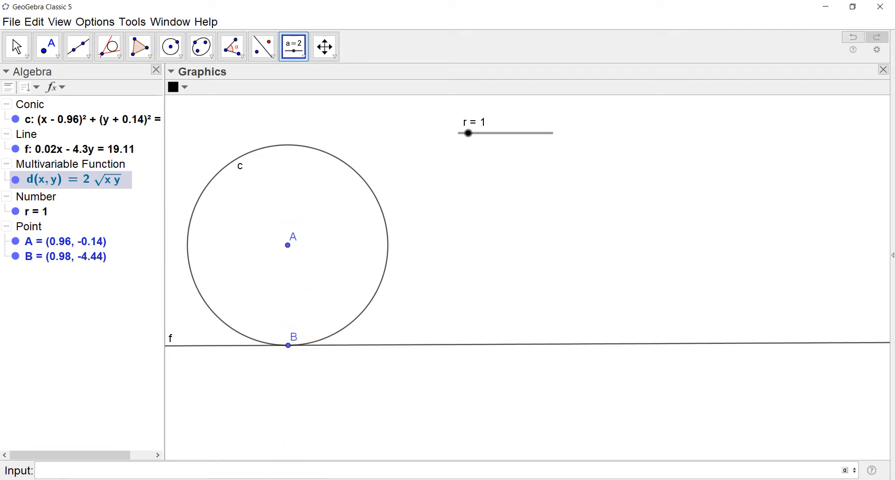
# Step: Define the circle's radius as R=Distance(A,B)
pyautogui.write('R=')
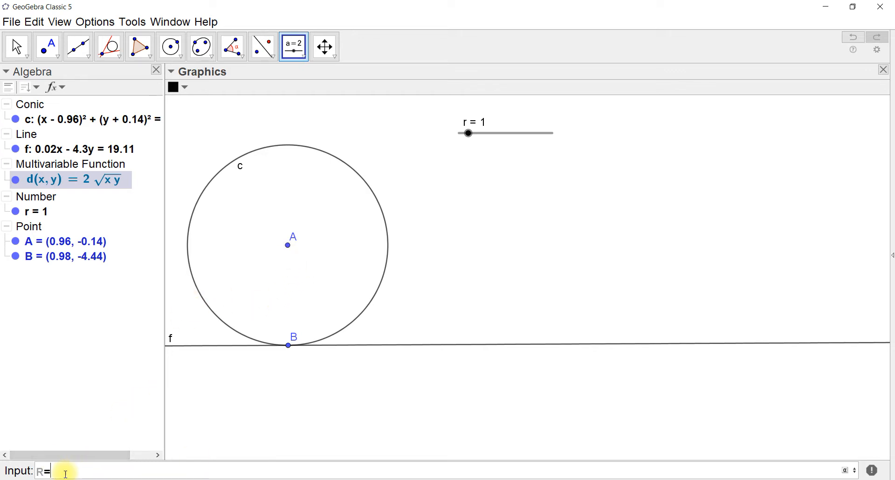
pyautogui.write('dist')
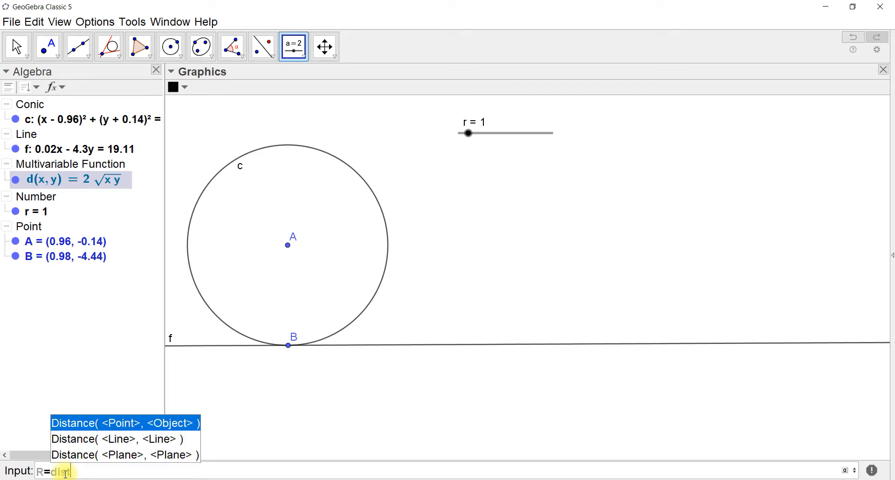
pyautogui.press('Escape')
pyautogui.write('(A')
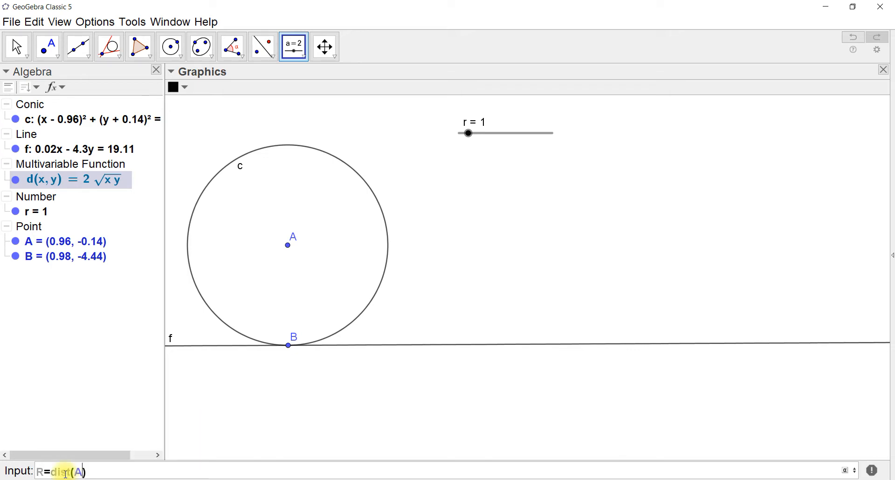
pyautogui.write(',B')
pyautogui.press('Return')
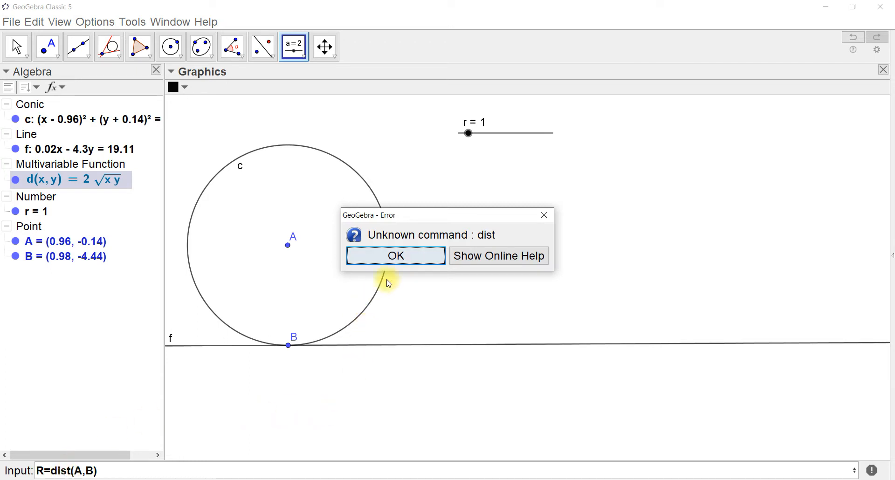
pyautogui.click(414, 256)
pyautogui.click(70, 472)
pyautogui.write('a')
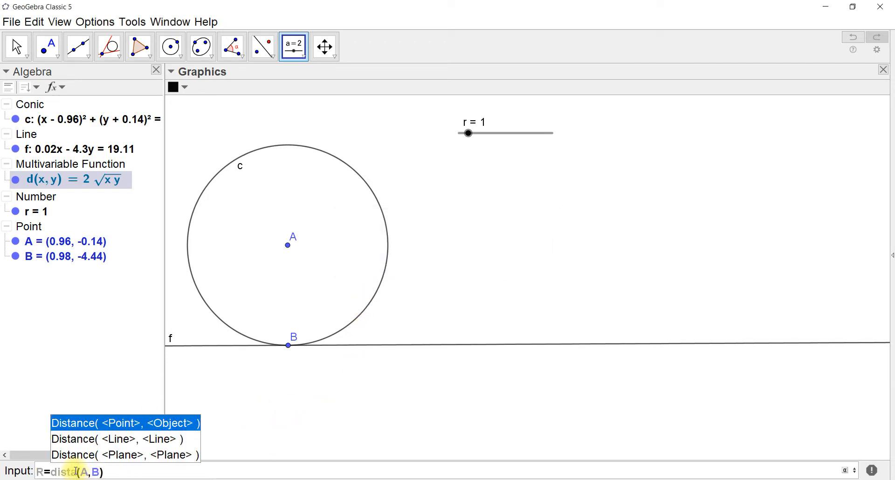
pyautogui.write('nce')
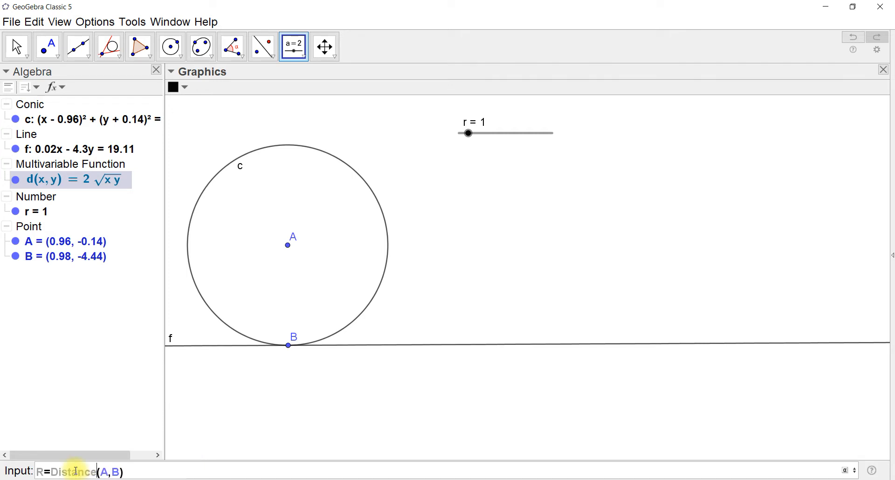
pyautogui.click(158, 475)
pyautogui.press('Return')
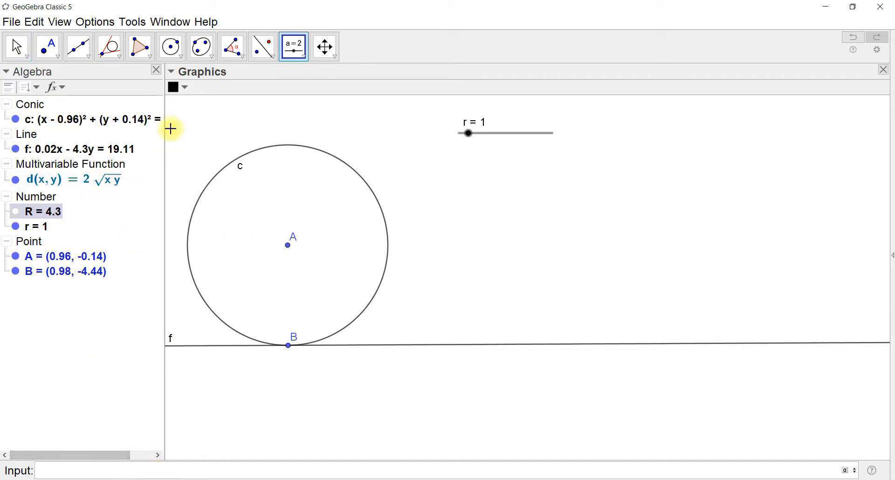
# Step: Move center A to about (0.94, -0.5) to test how R responds
pyautogui.click(16, 47)
pyautogui.moveTo(288, 251); pyautogui.dragTo(290, 260)
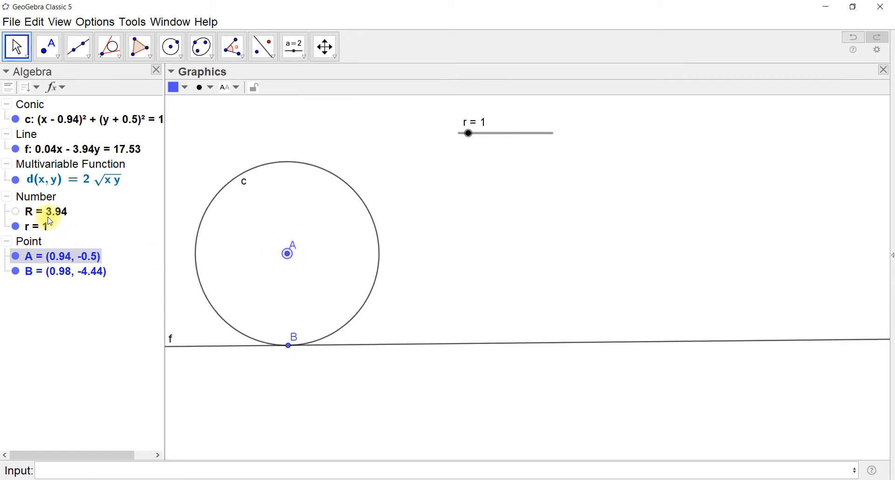
# Step: Define the number d_1=d(R,r) from the two radii
pyautogui.click(64, 465)
pyautogui.write('d_1=d(R,r')
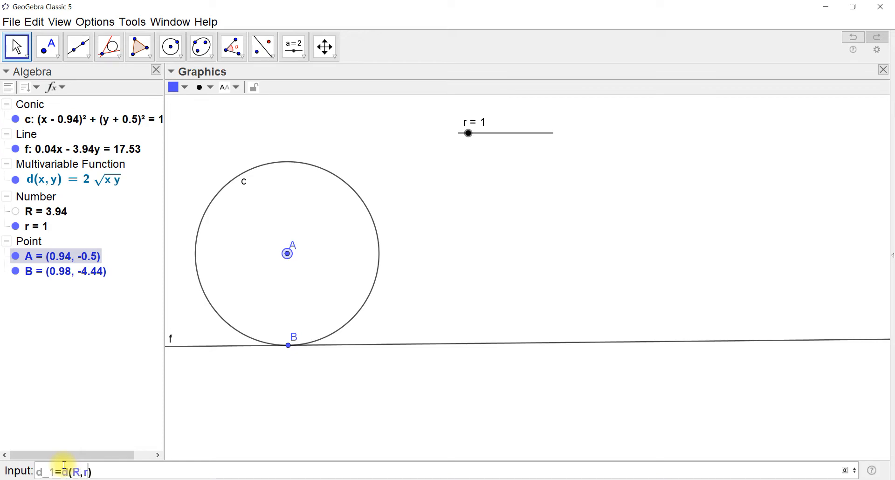
pyautogui.press('Return')
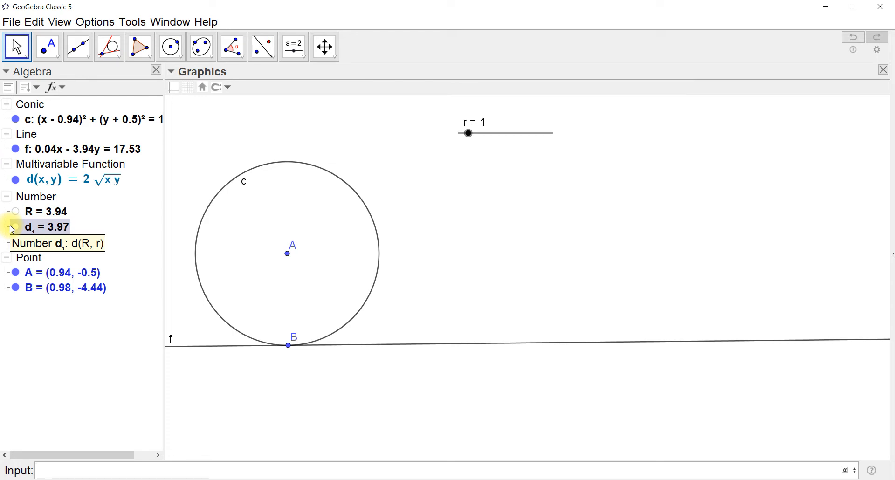
# Step: Draw a circle centered at point B with radius d_1
pyautogui.click(183, 64)
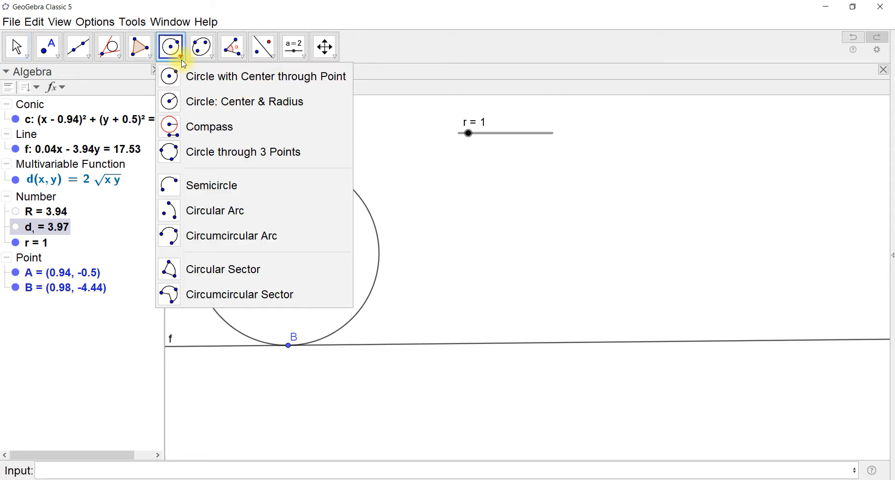
pyautogui.click(197, 102)
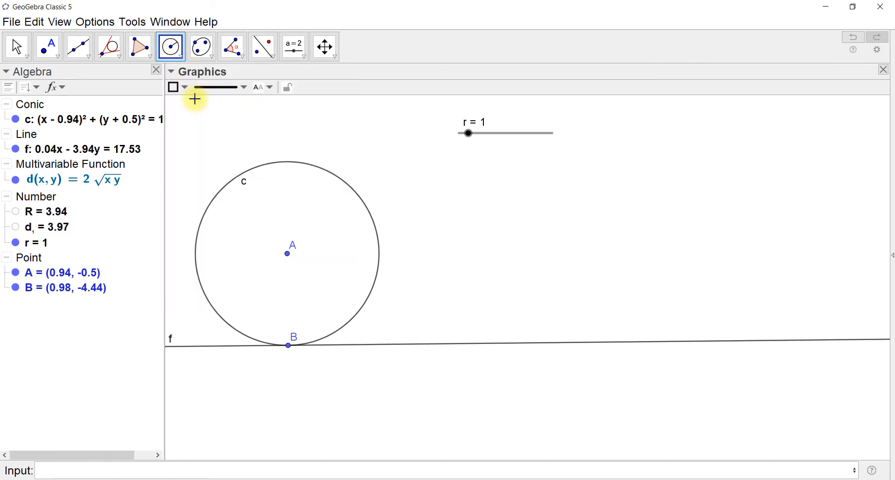
pyautogui.click(288, 347)
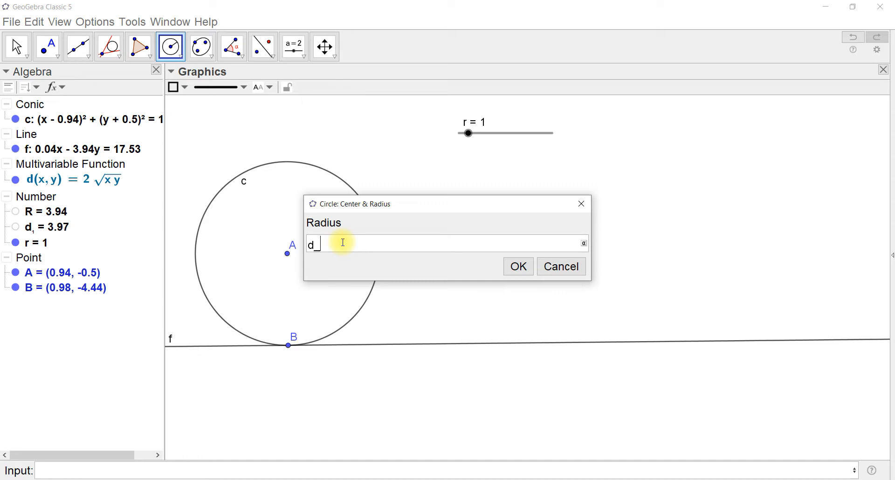
pyautogui.write('d_1')
pyautogui.press('Return')
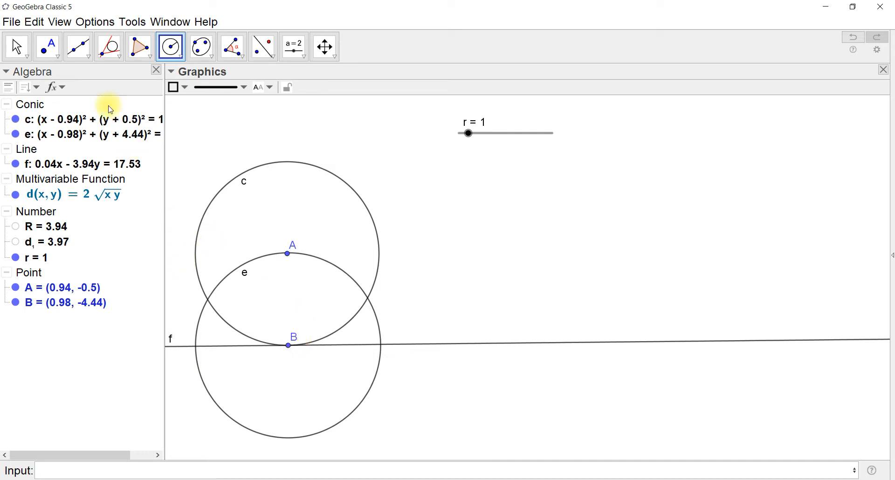
# Step: Mark the intersection of the circle around B with line f to the right of B, and set r to 2.5
pyautogui.click(57, 58)
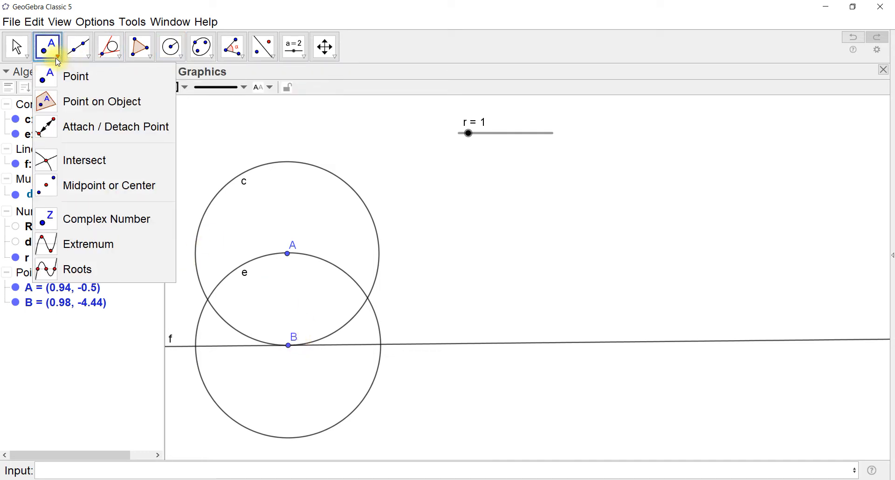
pyautogui.click(45, 160)
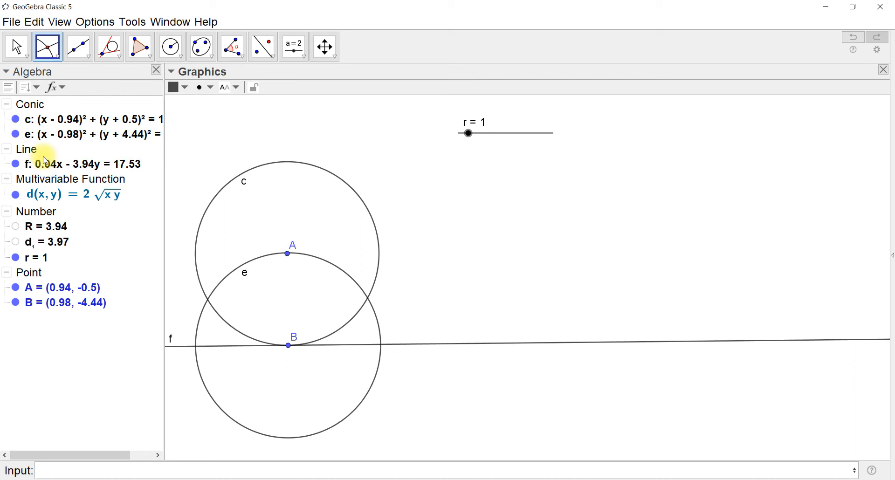
pyautogui.click(381, 345)
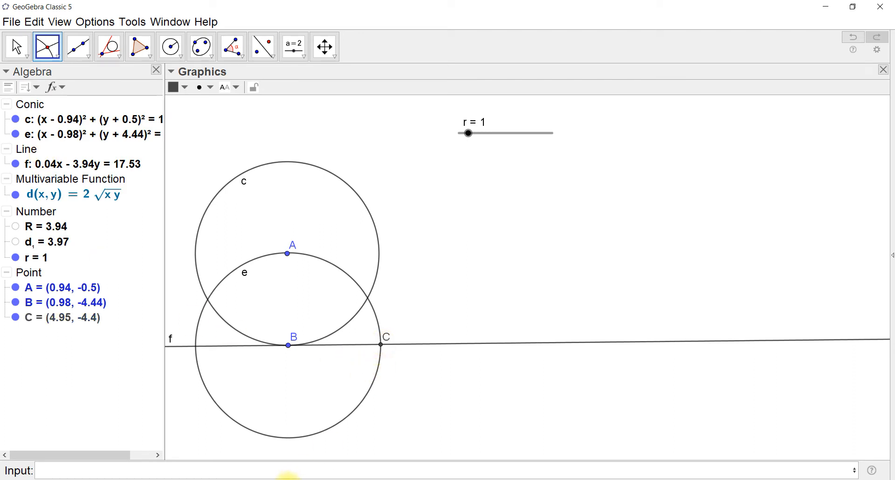
pyautogui.click(16, 49)
pyautogui.moveTo(469, 134); pyautogui.dragTo(481, 156)
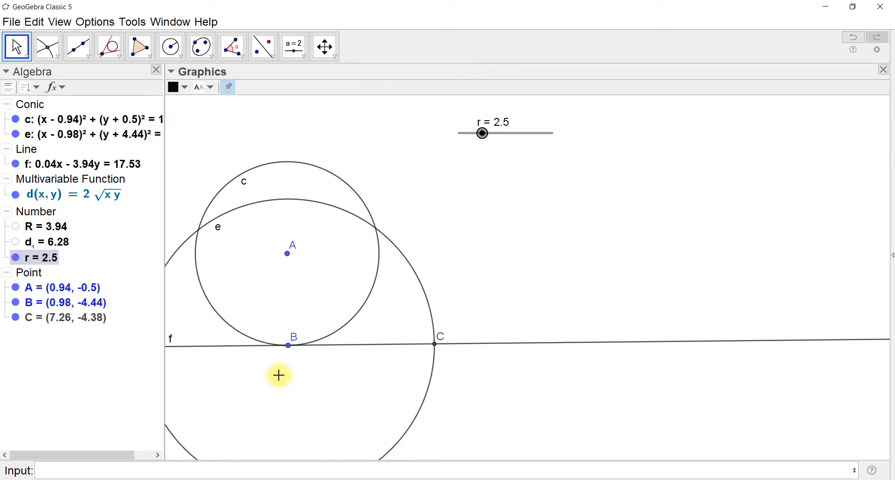
# Step: Construct the perpendicular to line f through point C
pyautogui.click(116, 50)
pyautogui.click(113, 83)
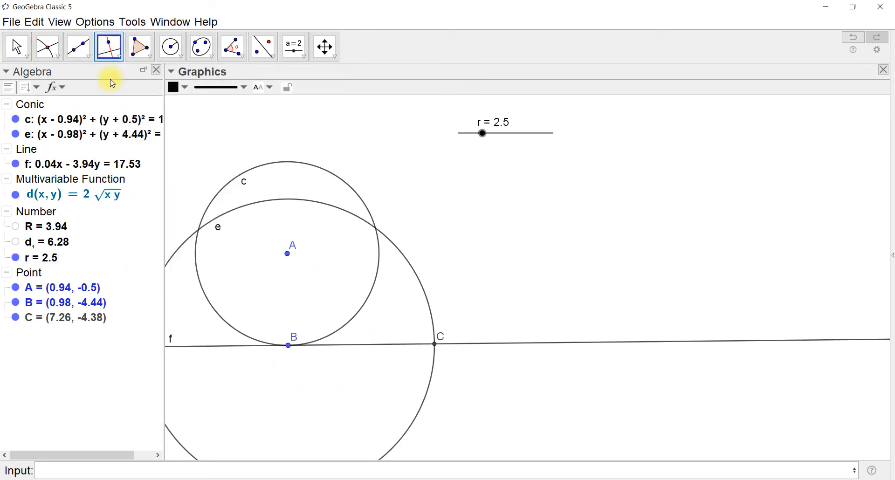
pyautogui.click(436, 347)
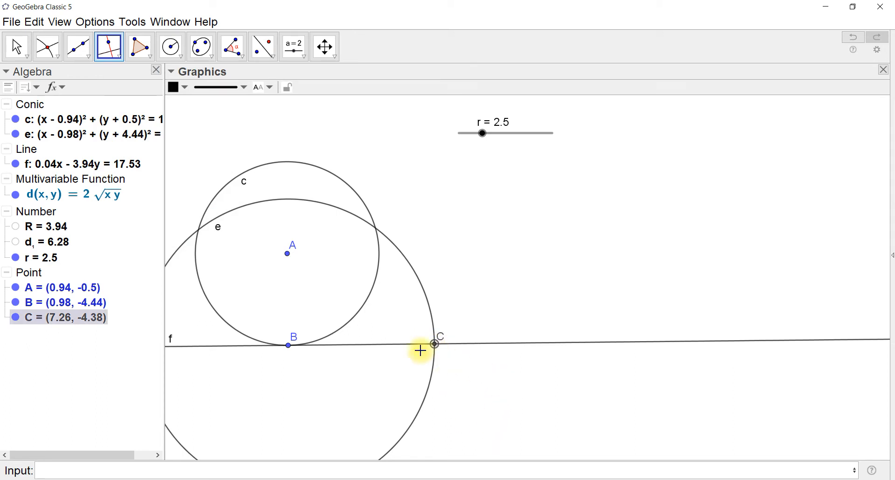
pyautogui.click(467, 347)
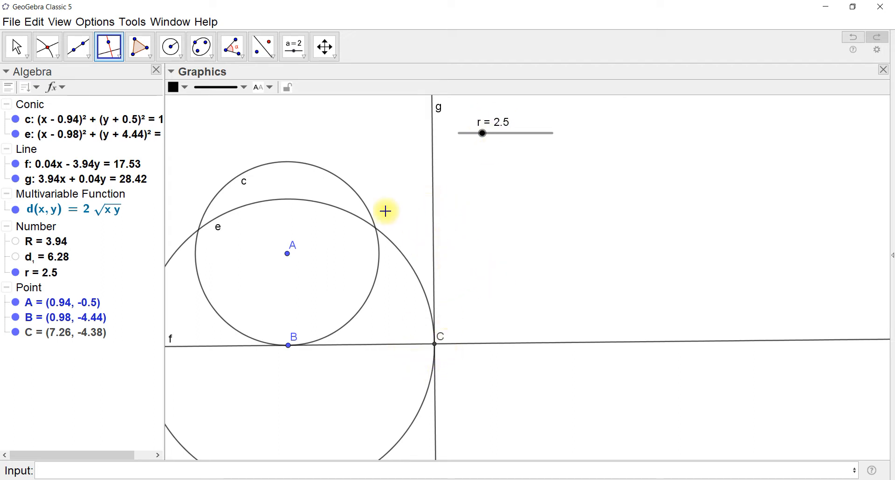
# Step: Draw a circle of radius r centered at C and mark its upper intersection with the perpendicular line g
pyautogui.click(171, 47)
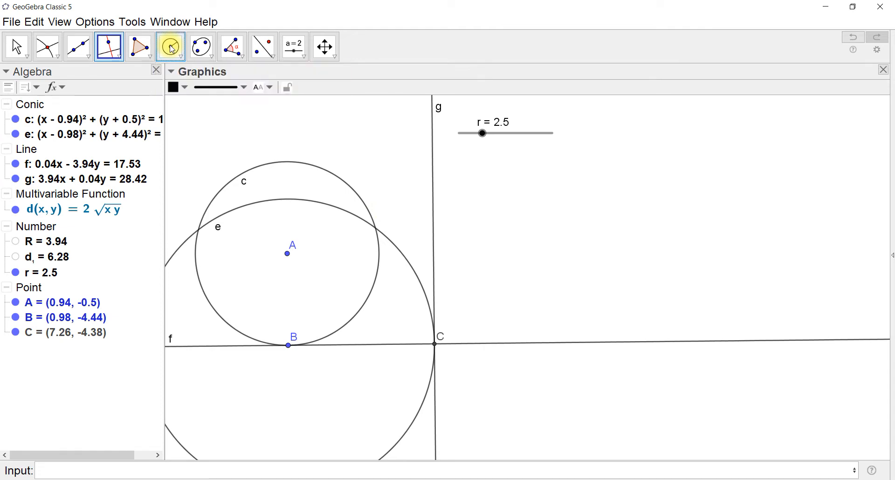
pyautogui.click(172, 50)
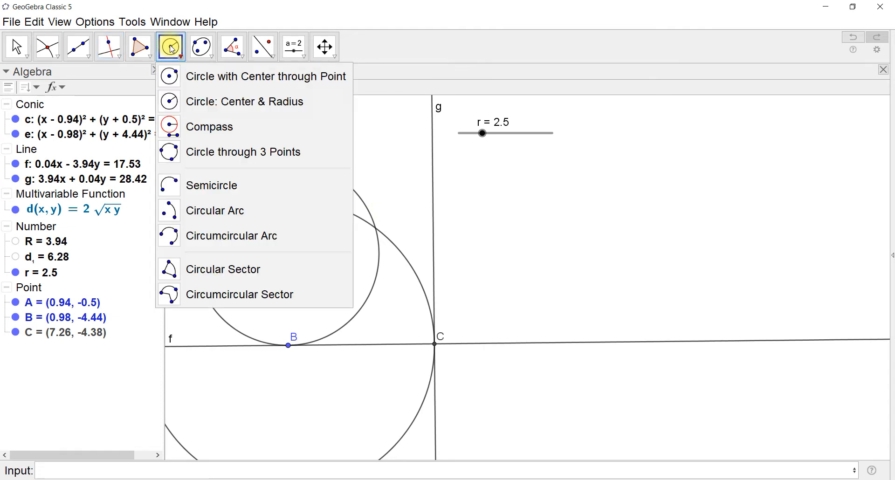
pyautogui.click(193, 99)
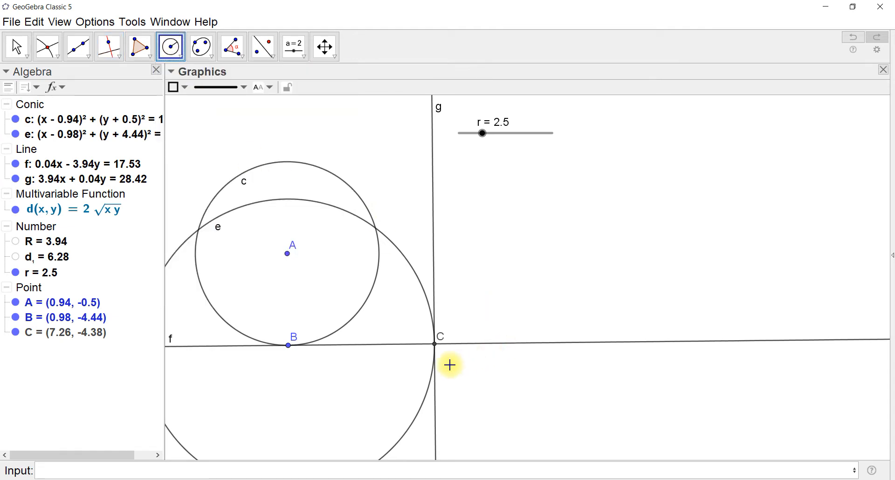
pyautogui.click(435, 345)
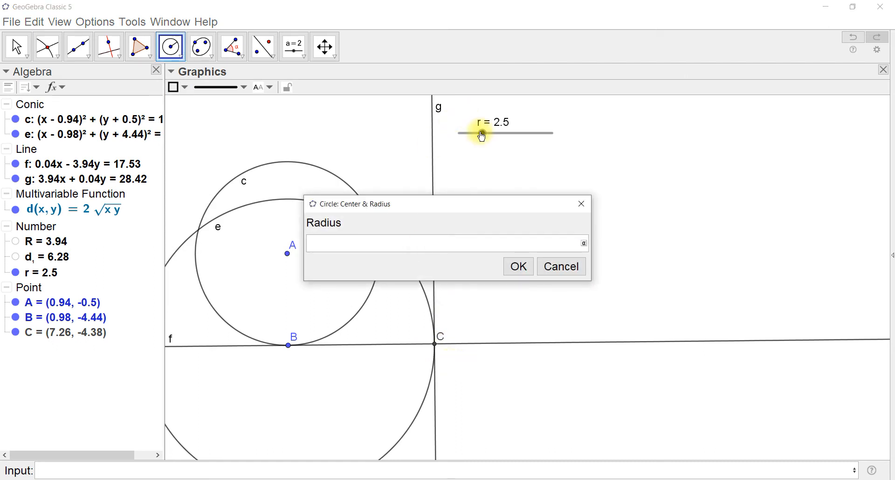
pyautogui.write('r')
pyautogui.click(517, 266)
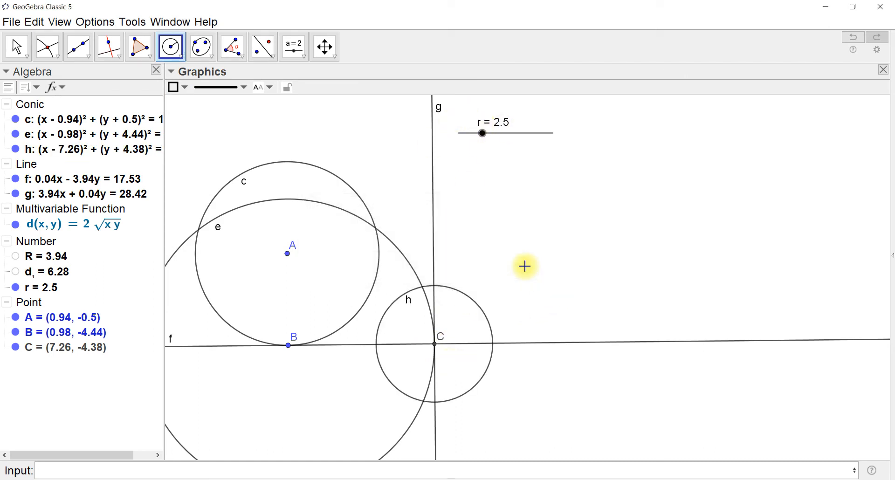
pyautogui.click(47, 47)
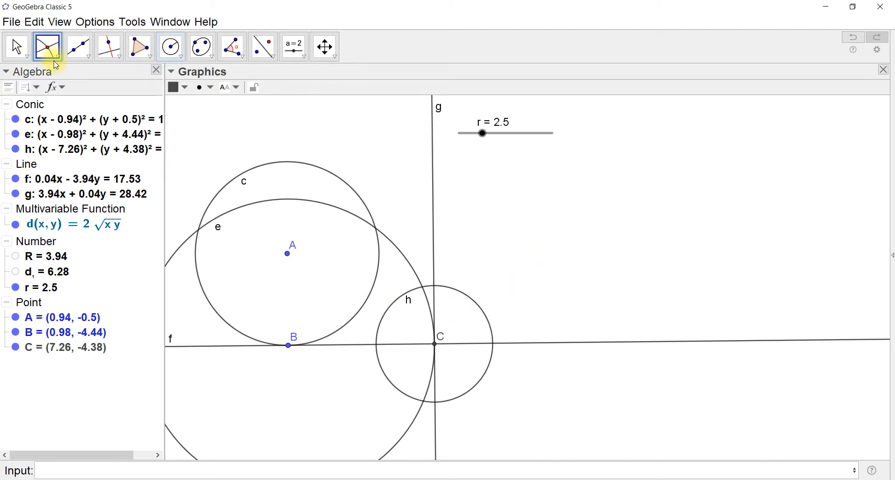
pyautogui.click(436, 287)
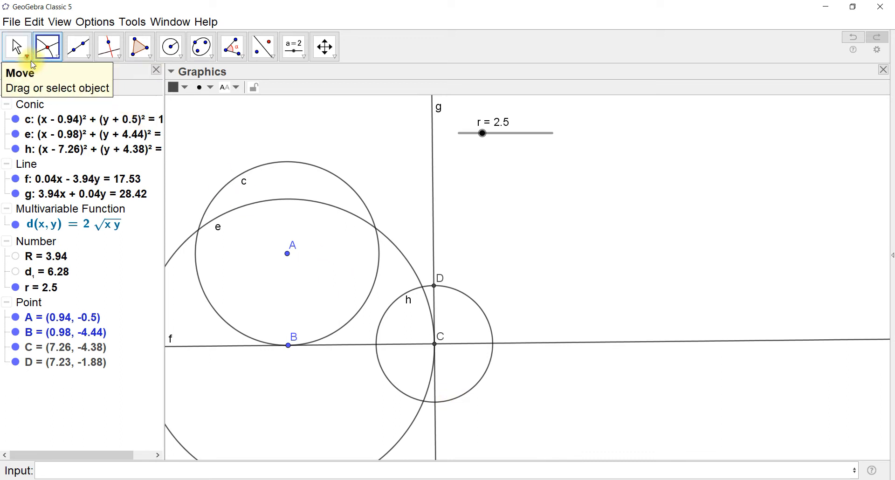
# Step: Rename center A as O_R and point D above C as O_r
pyautogui.rightClick(293, 253)
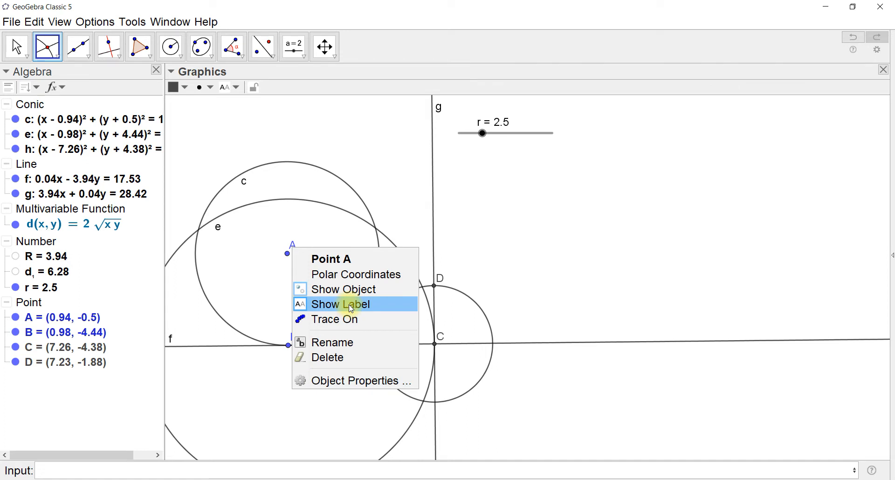
pyautogui.click(341, 343)
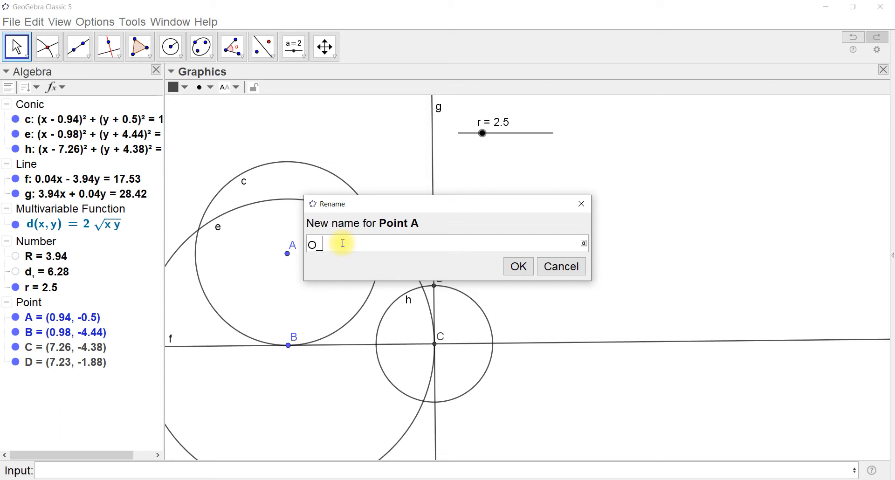
pyautogui.click(518, 266)
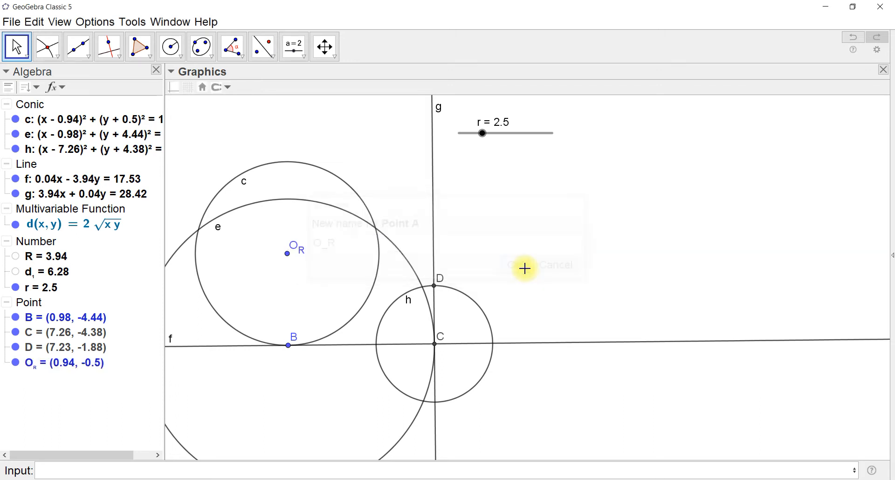
pyautogui.rightClick(435, 291)
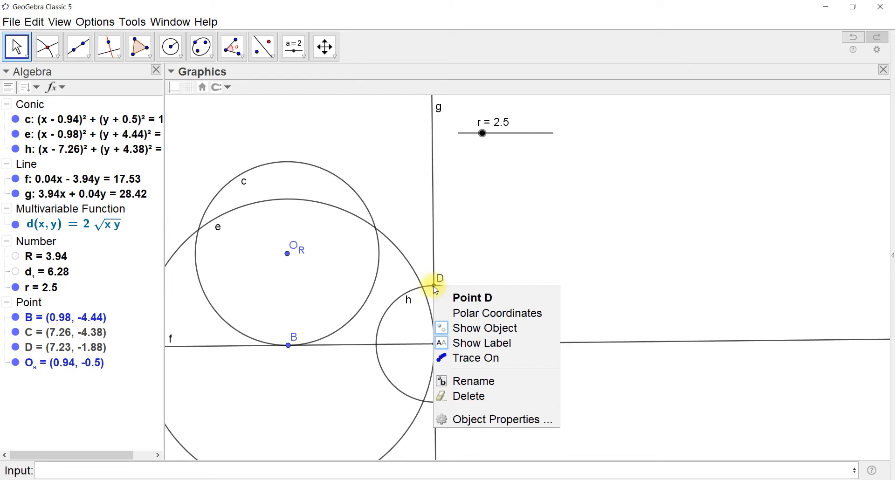
pyautogui.click(497, 383)
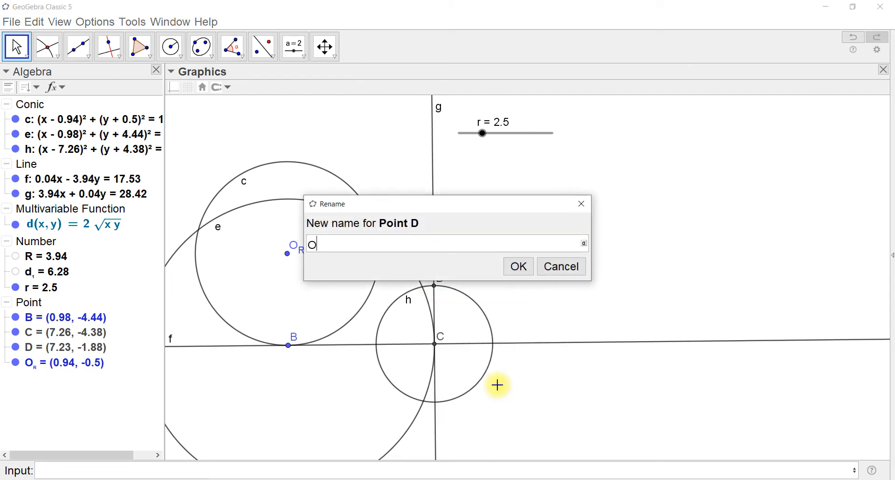
pyautogui.click(518, 267)
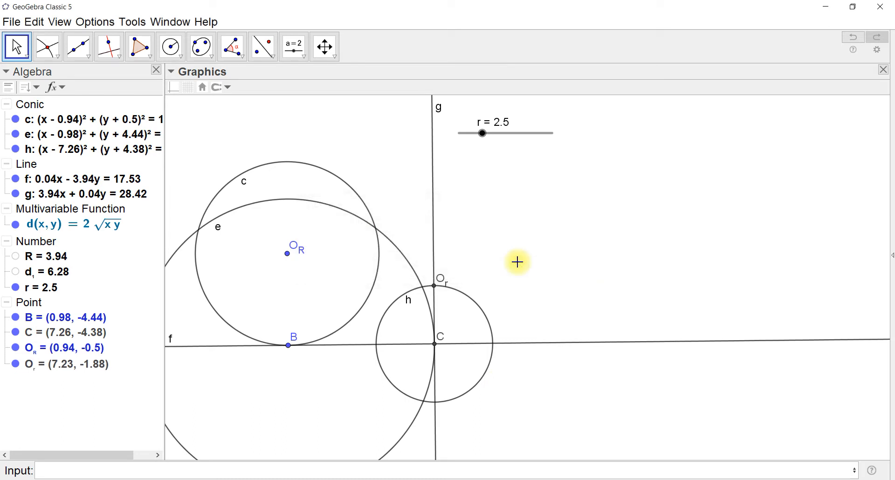
# Step: Draw a circle of radius r centered at O_r
pyautogui.click(172, 47)
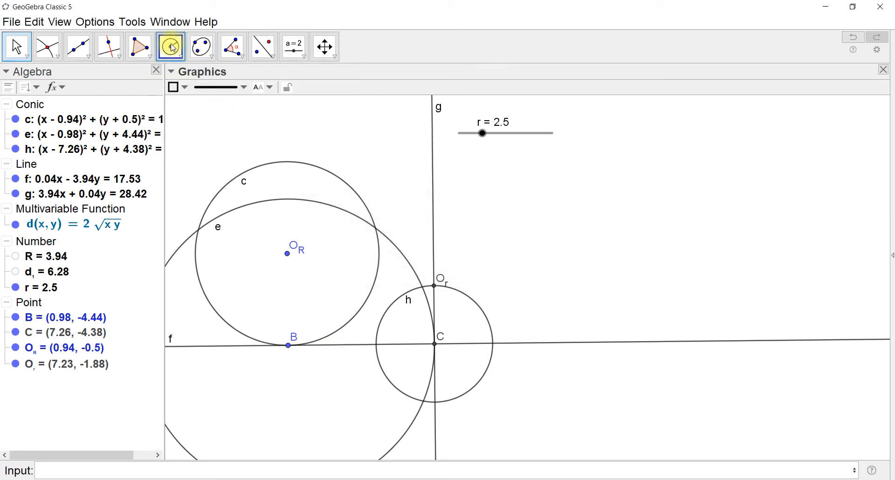
pyautogui.click(435, 287)
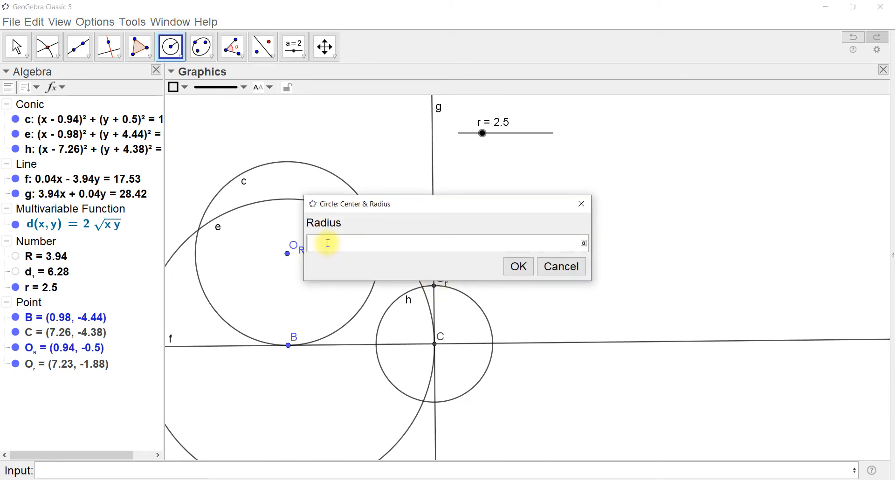
pyautogui.press('Return')
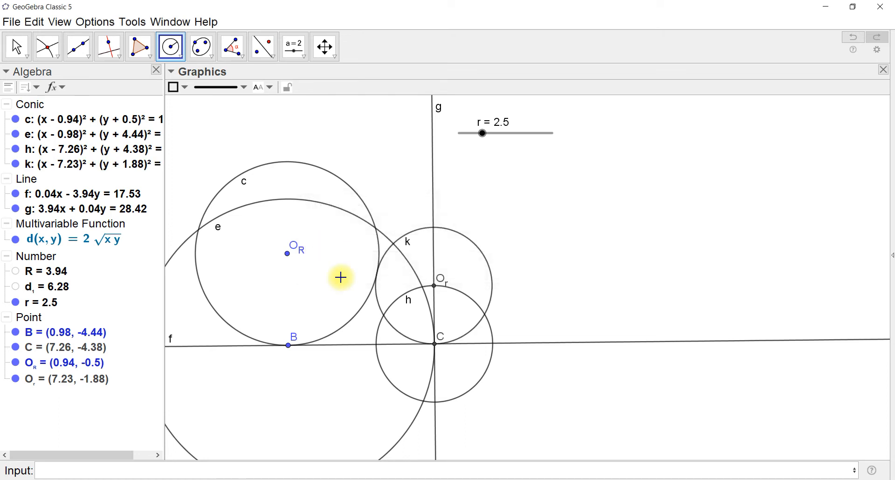
# Step: Set r to 2 to test how the smaller circle follows the large circle and line f
pyautogui.click(15, 47)
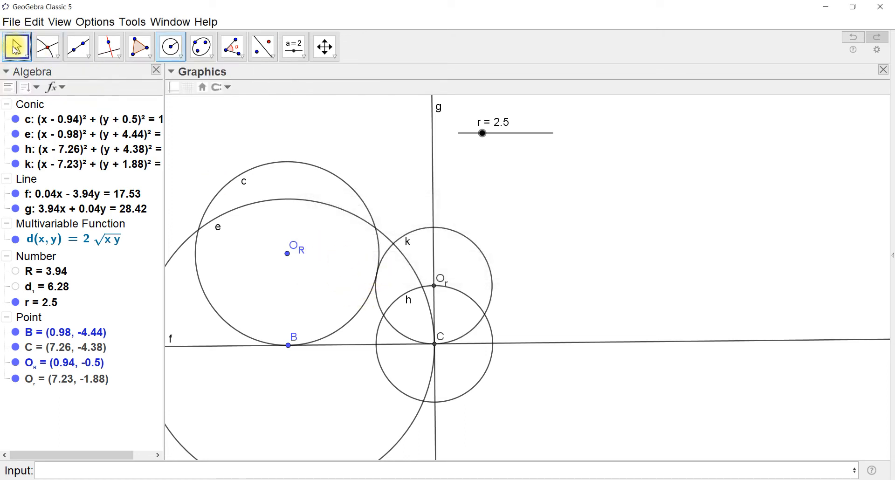
pyautogui.click(482, 134)
pyautogui.moveTo(482, 135)
pyautogui.mouseDown()
pyautogui.moveTo(508, 133)
pyautogui.moveTo(472, 149)
pyautogui.moveTo(481, 146)
pyautogui.mouseUp()
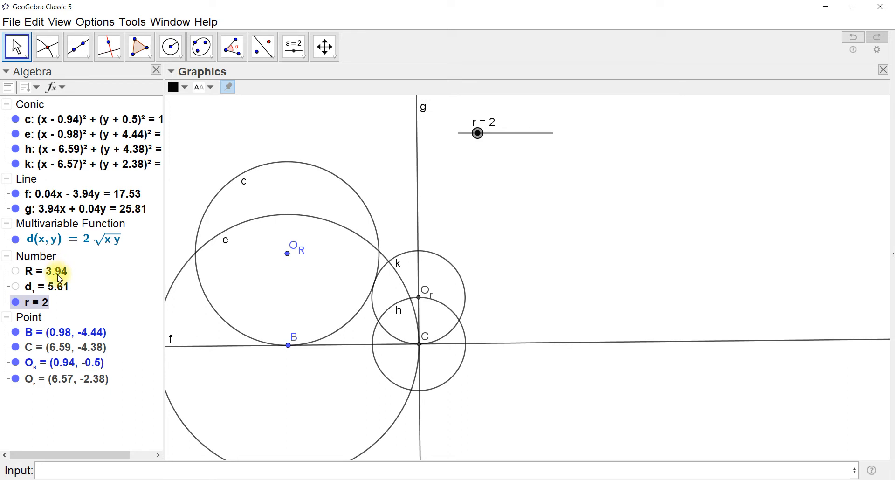
pyautogui.moveTo(59, 278)
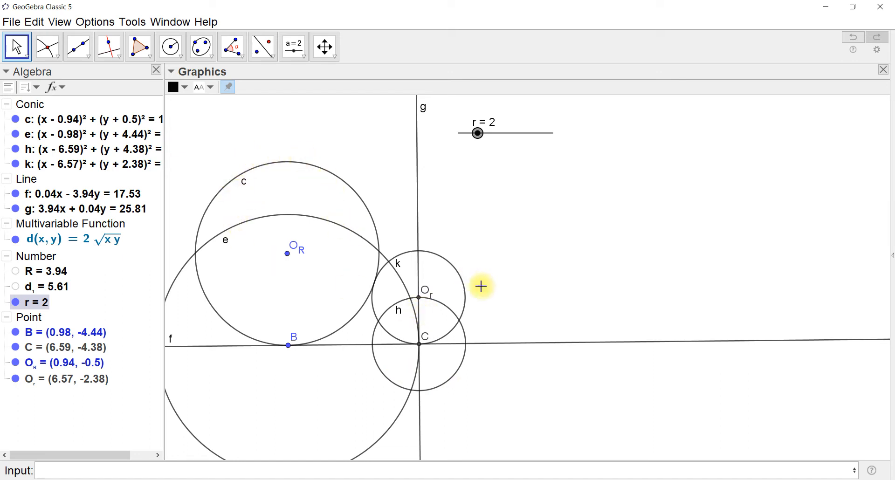
# Step: Hide the helper circles e and h and the perpendicular line g
pyautogui.click(16, 134)
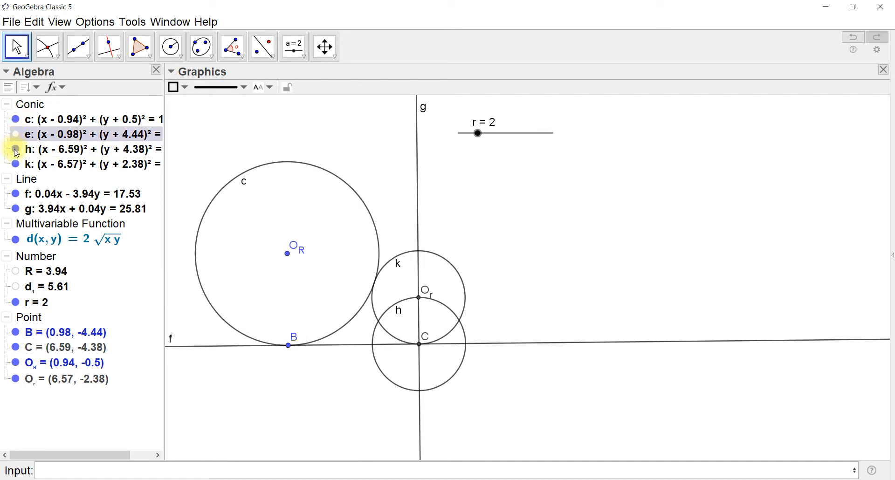
pyautogui.click(16, 149)
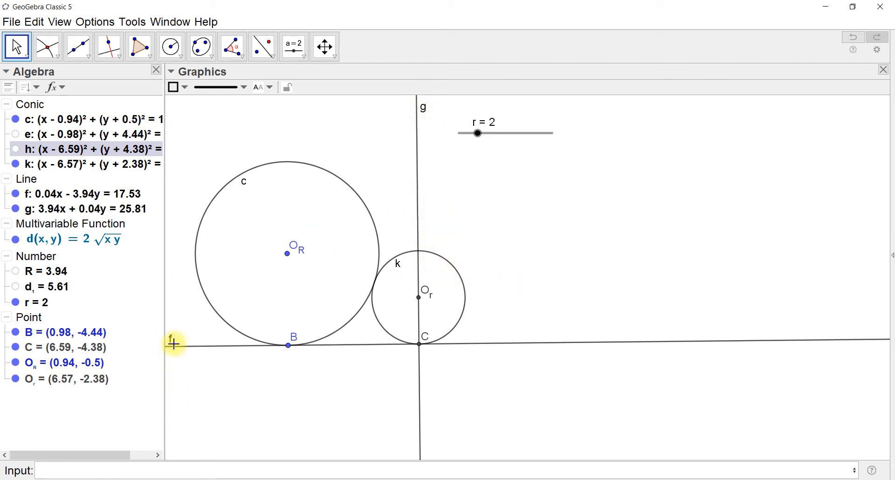
pyautogui.click(15, 208)
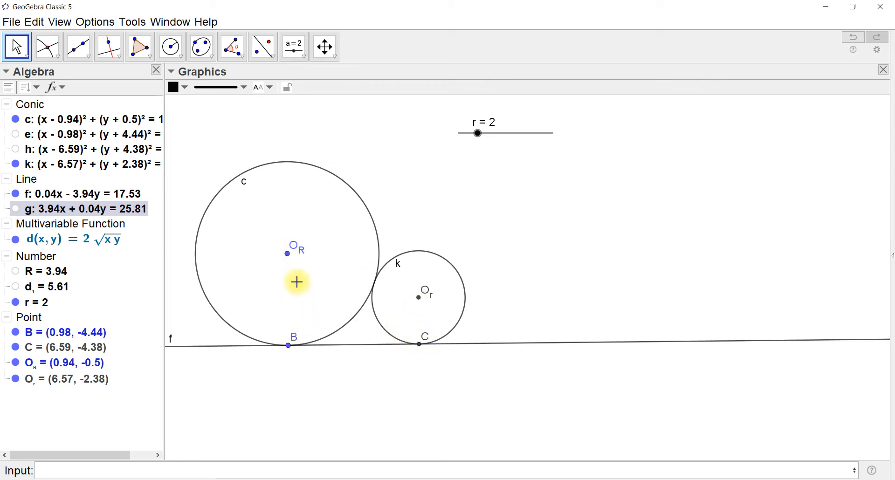
# Step: Move O_R to about (1.12, -0.86) and B to about (2.88, -5.06), and set r to 2.1 to test the tangency
pyautogui.moveTo(290, 262)
pyautogui.mouseDown()
pyautogui.moveTo(289, 254)
pyautogui.moveTo(291, 292)
pyautogui.moveTo(314, 256)
pyautogui.moveTo(442, 296)
pyautogui.moveTo(522, 281)
pyautogui.moveTo(347, 276)
pyautogui.moveTo(288, 261)
pyautogui.moveTo(259, 326)
pyautogui.moveTo(211, 284)
pyautogui.moveTo(286, 295)
pyautogui.moveTo(289, 322)
pyautogui.moveTo(291, 262)
pyautogui.mouseUp()
pyautogui.moveTo(290, 345); pyautogui.dragTo(333, 359)
pyautogui.moveTo(476, 135)
pyautogui.mouseDown()
pyautogui.moveTo(505, 139)
pyautogui.moveTo(470, 145)
pyautogui.moveTo(497, 143)
pyautogui.moveTo(481, 150)
pyautogui.mouseUp()
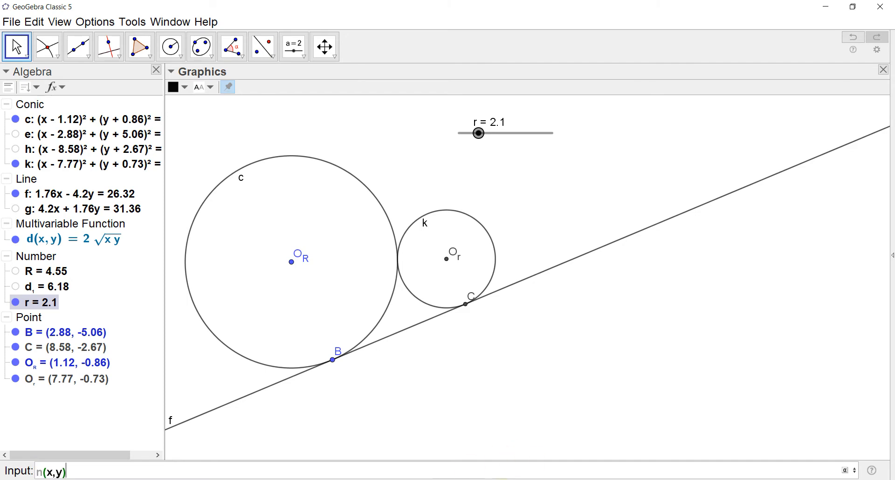
# Step: Look up the third circle's radius formula in AA_2022n3_15.pdf in Acrobat Reader, and return to GeoGebra
pyautogui.click(502, 479)
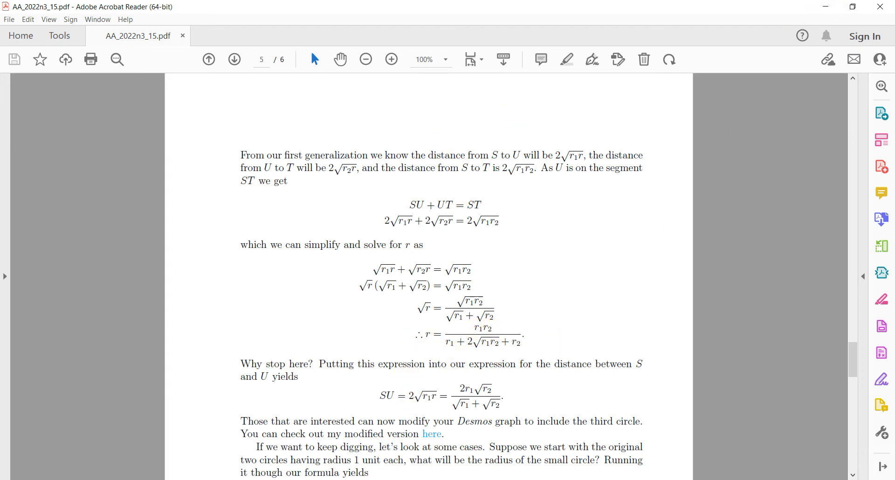
pyautogui.hotkey('alt', 'Tab')
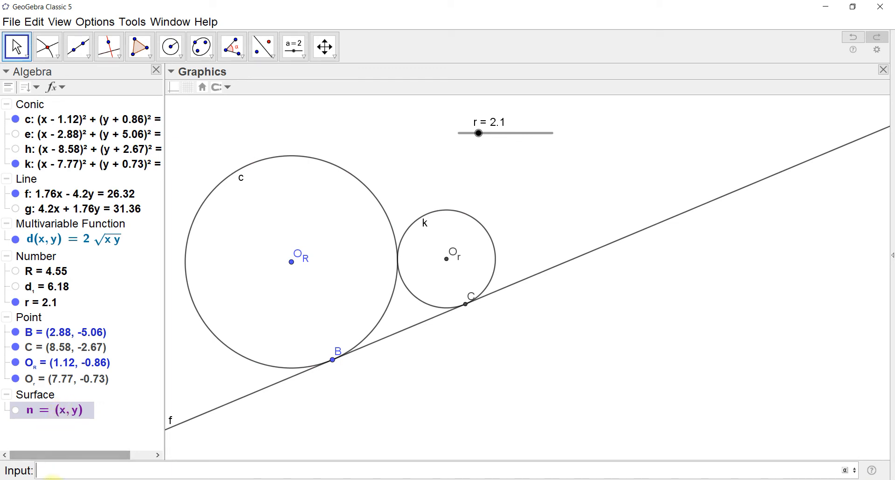
pyautogui.rightClick(66, 414)
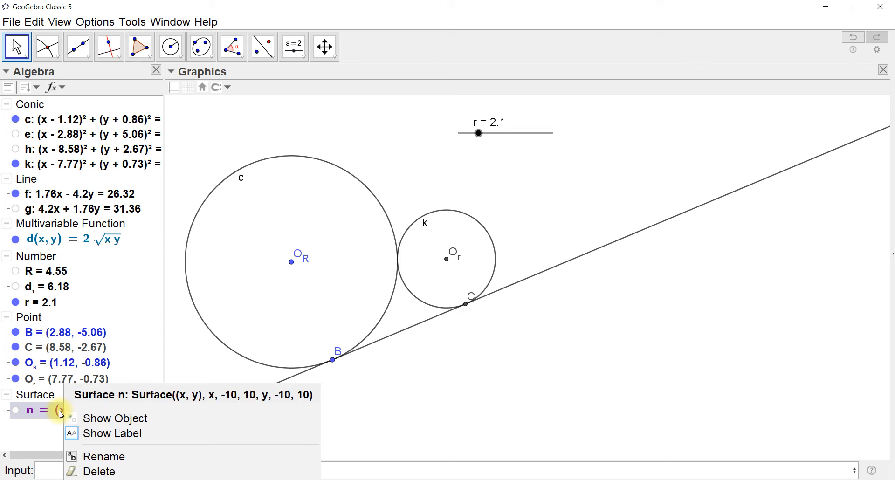
pyautogui.click(120, 479)
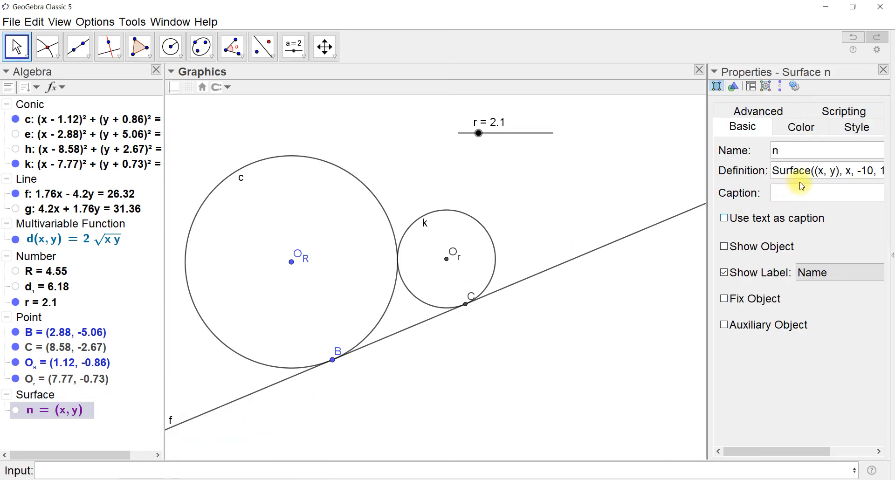
pyautogui.click(883, 70)
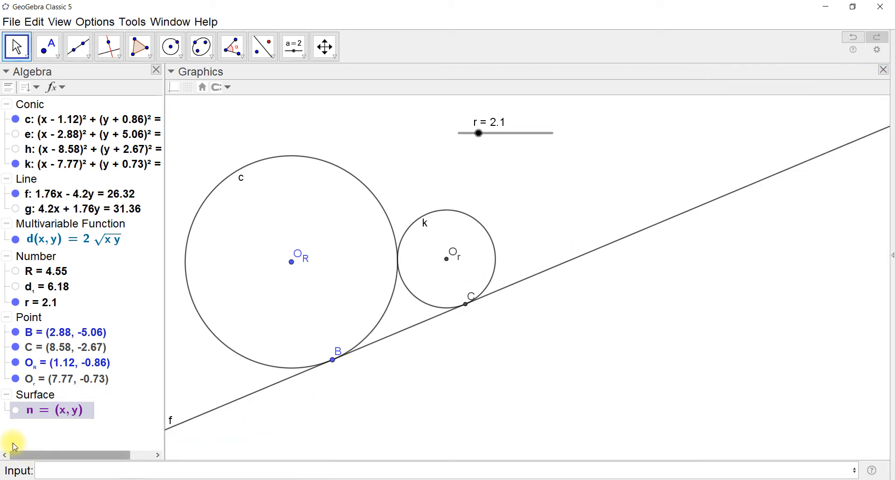
# Step: Delete the surface n and define the function n(x,y)=x*y, checking the radius formula in AA_2022n3_15.pdf in Acrobat Reader before returning to GeoGebra
pyautogui.click(31, 409)
pyautogui.press('Delete')
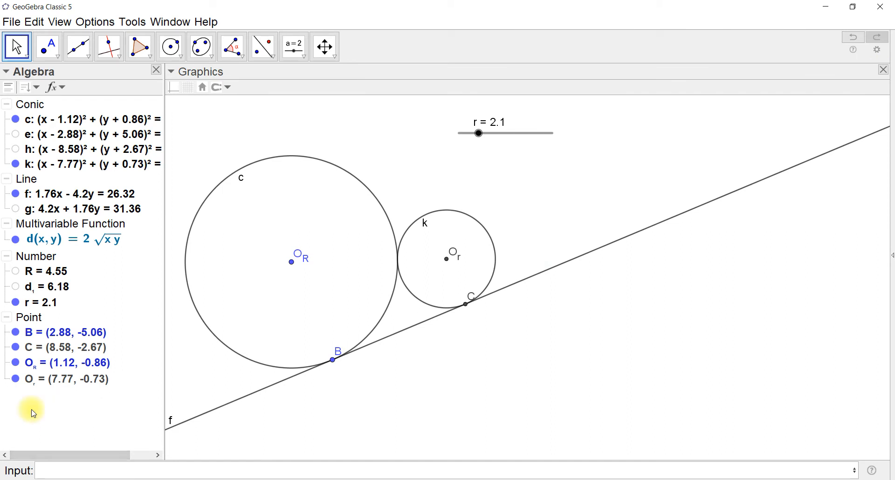
pyautogui.click(54, 471)
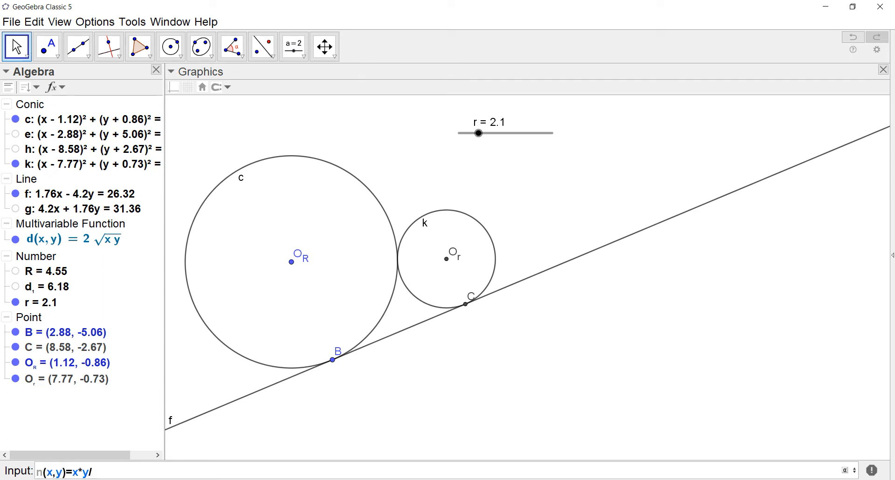
pyautogui.hotkey('alt', 'Tab')
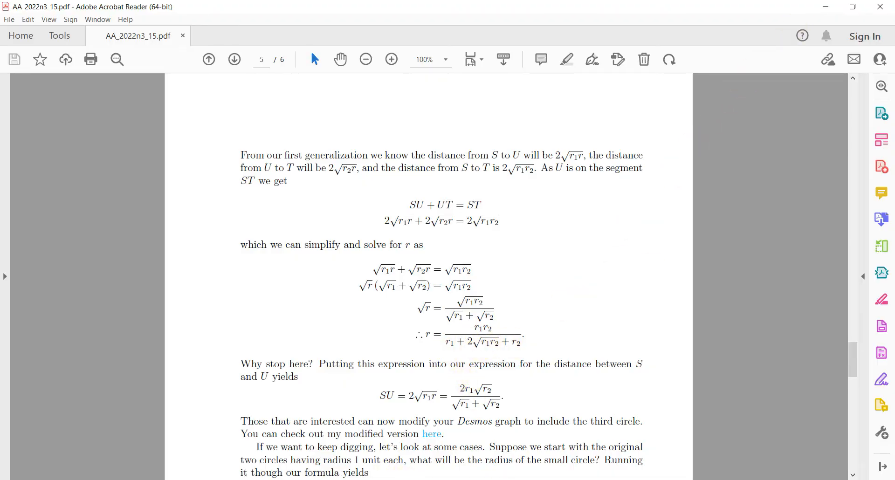
pyautogui.hotkey('alt', 'Tab')
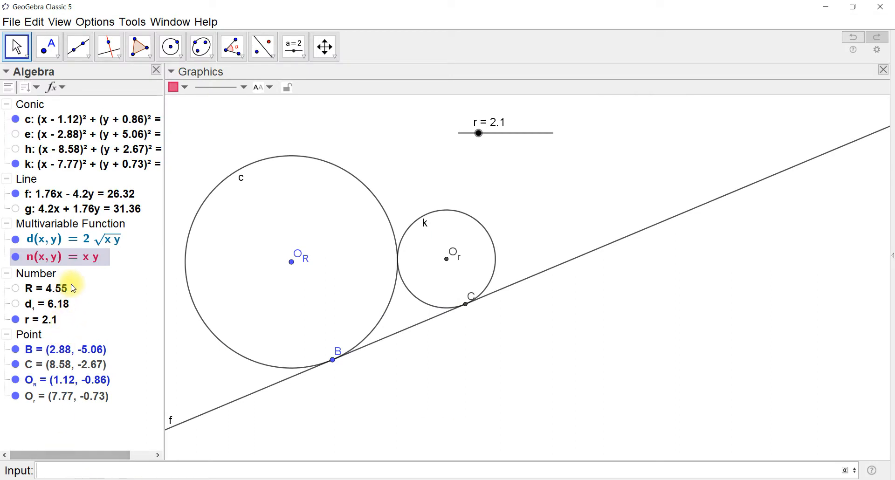
# Step: Redefine the function n as x y/(x+y+2*sqrt(x*y)) in its object properties and close them
pyautogui.rightClick(82, 259)
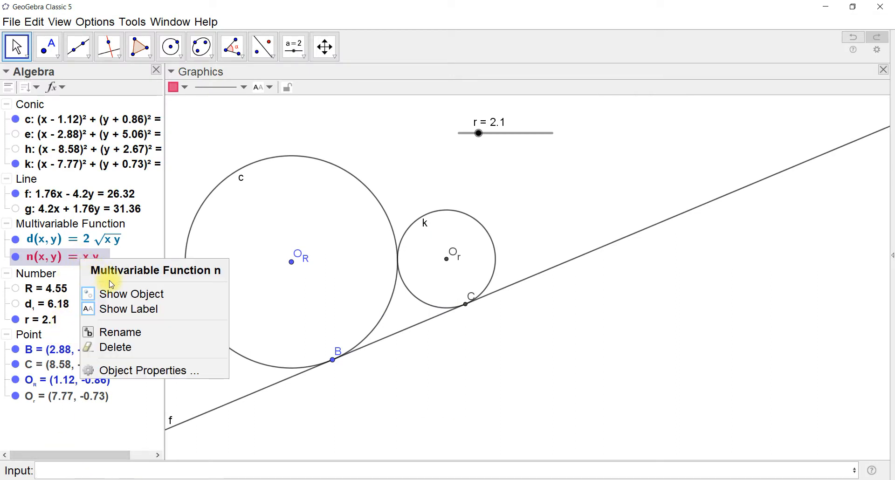
pyautogui.click(146, 370)
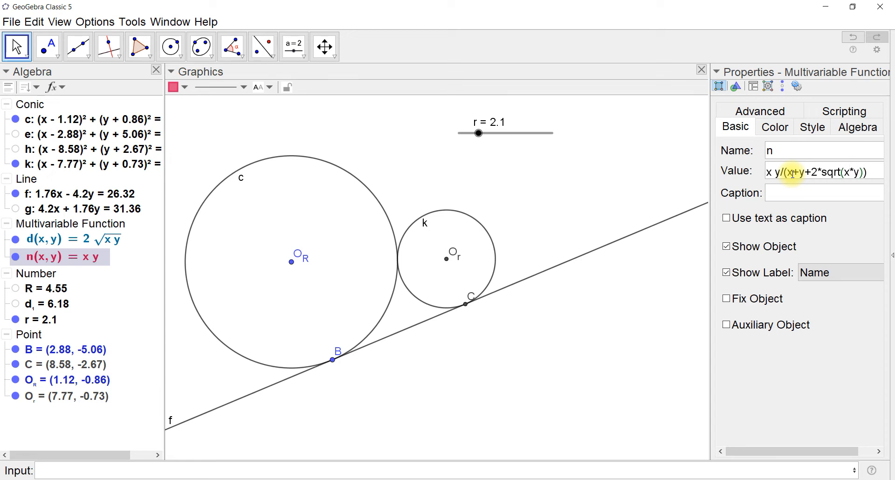
pyautogui.press('Return')
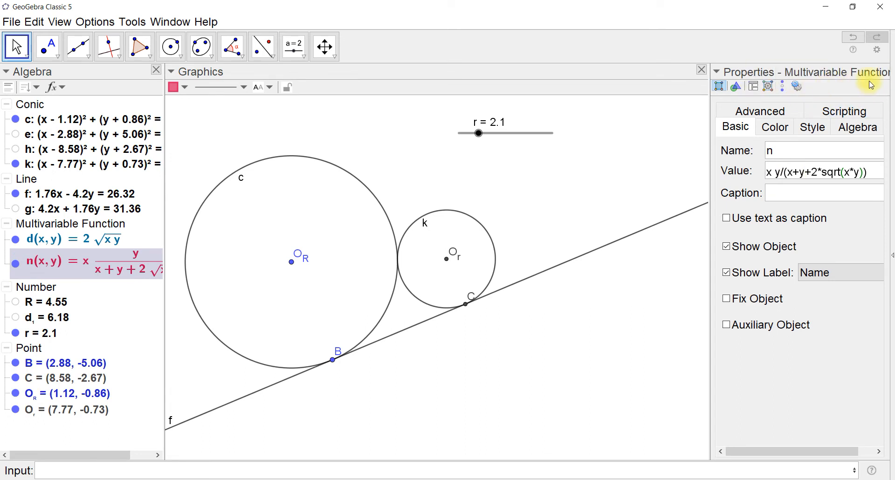
pyautogui.moveTo(855, 459); pyautogui.dragTo(870, 459)
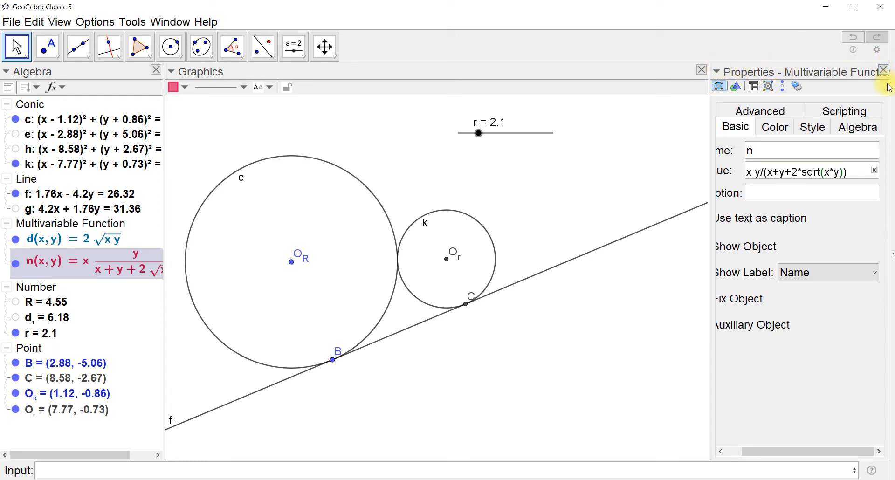
pyautogui.click(884, 71)
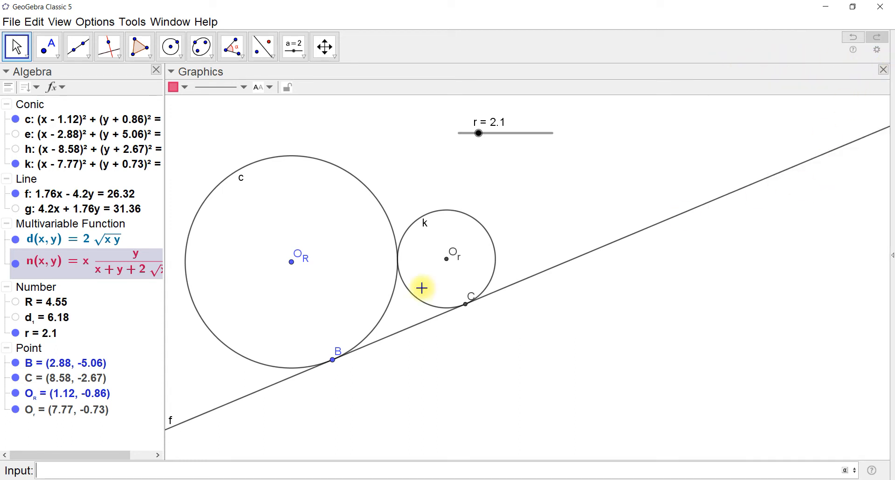
# Step: Define the third circle's radius as r_3=n(R,r) and its tangent distance as d_3=d(R,r_3)
pyautogui.click(54, 472)
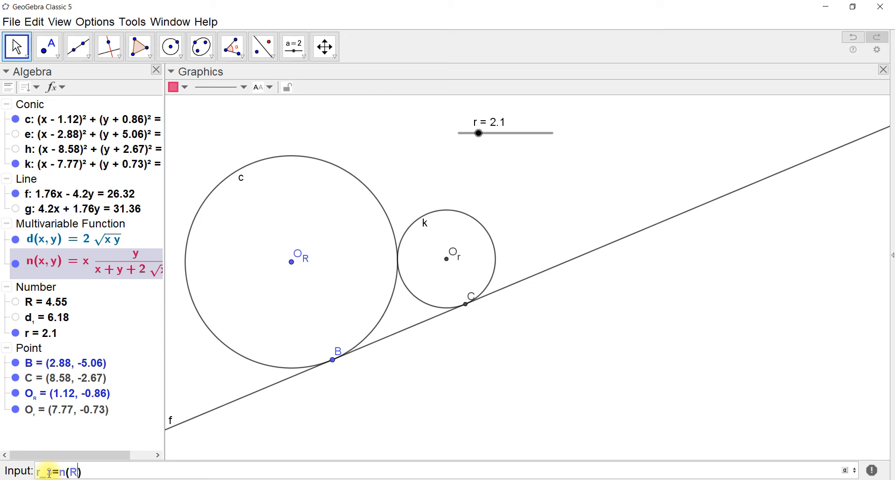
pyautogui.press('Return')
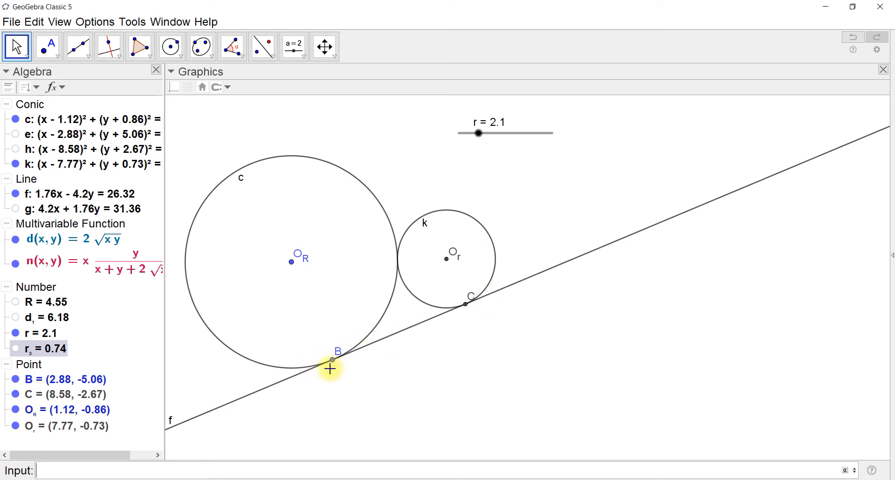
pyautogui.click(41, 472)
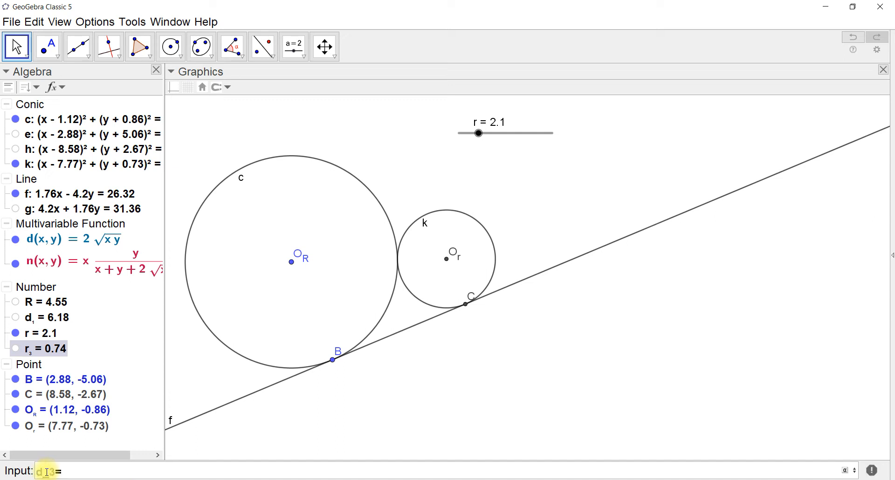
pyautogui.write('d(R,r_3')
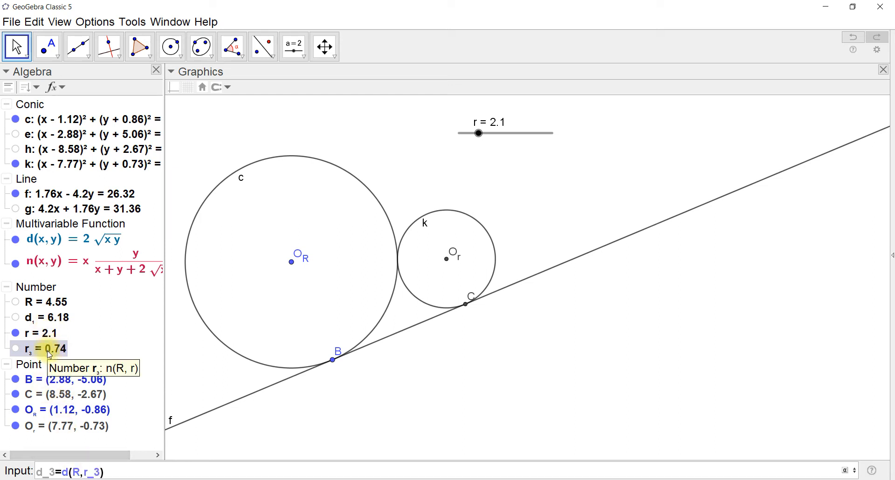
pyautogui.press('Return')
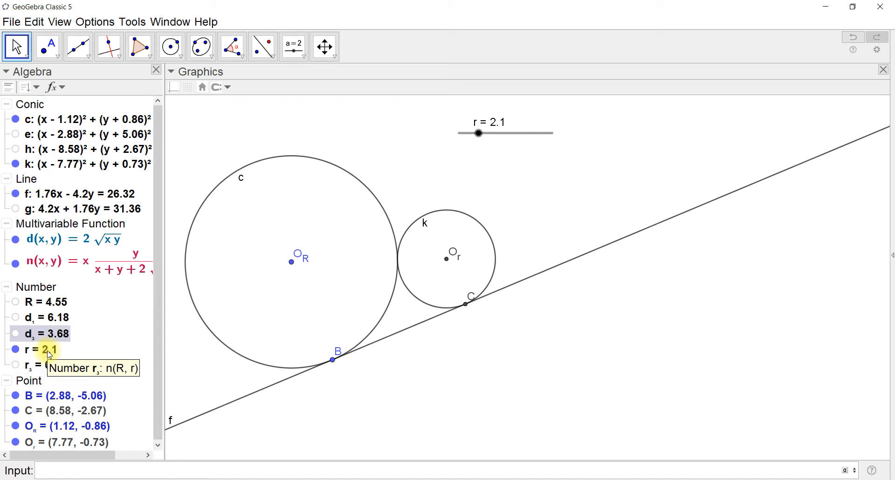
pyautogui.moveTo(160, 329); pyautogui.dragTo(164, 424)
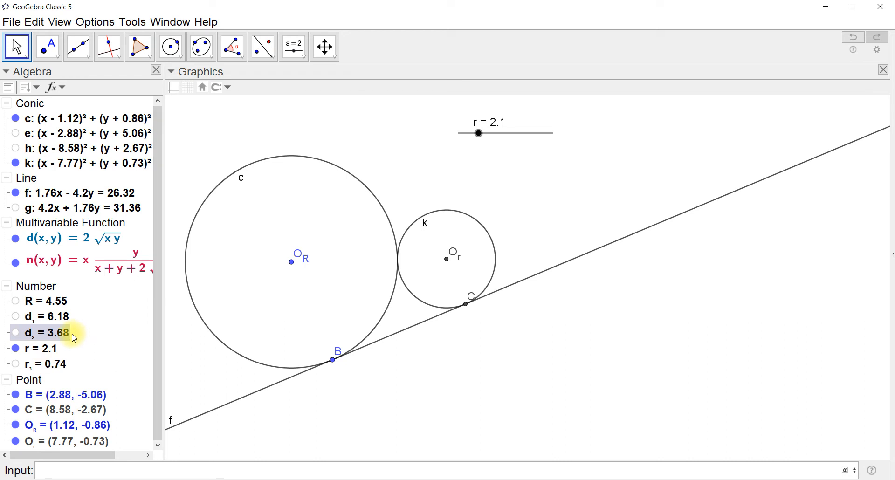
pyautogui.click(171, 46)
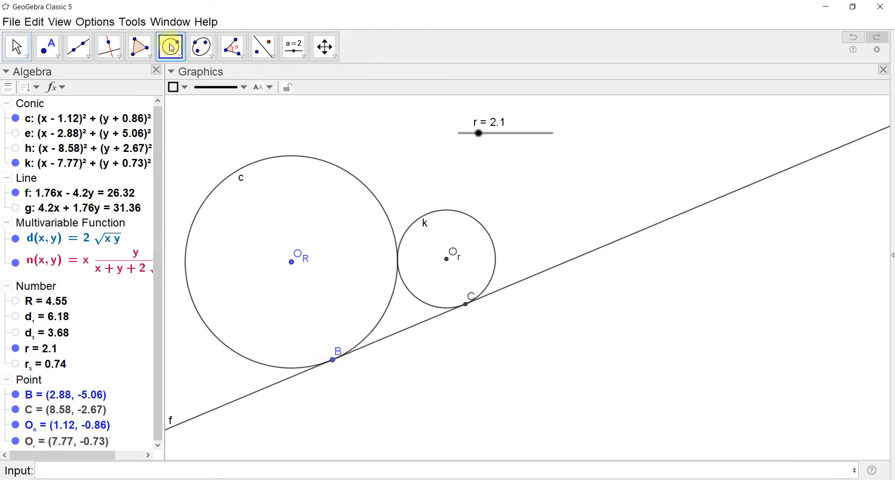
pyautogui.click(333, 360)
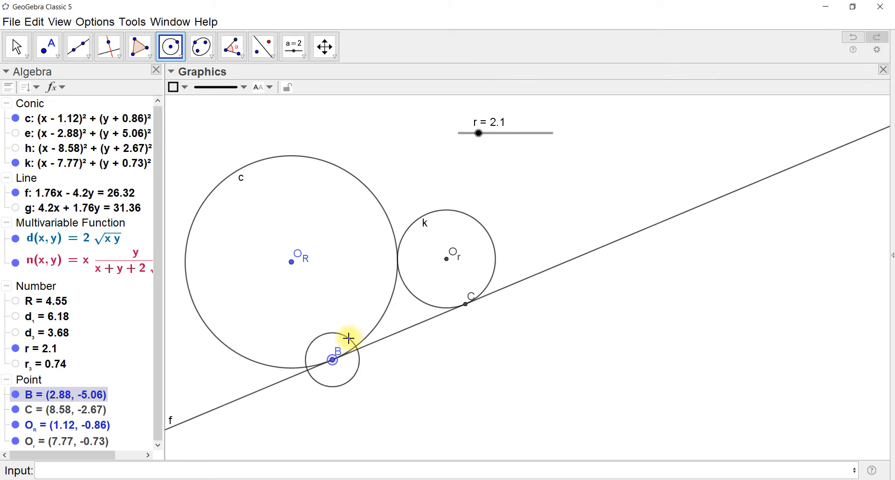
pyautogui.press('Escape')
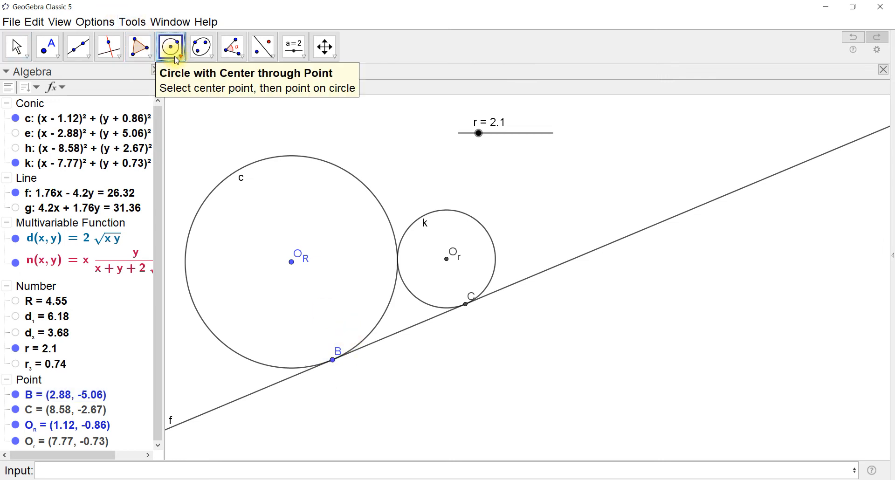
# Step: Draw a circle centred at point B with radius d_3 using Circle: Center & Radius
pyautogui.click(181, 58)
pyautogui.click(199, 101)
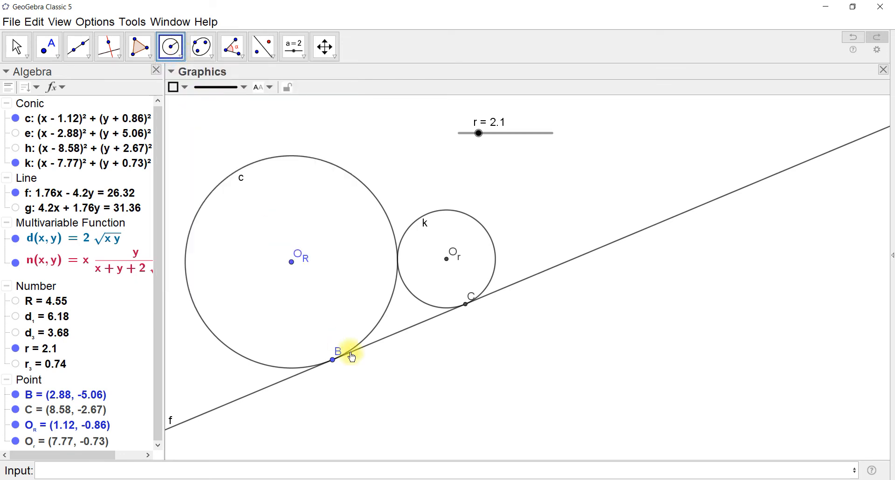
pyautogui.click(331, 361)
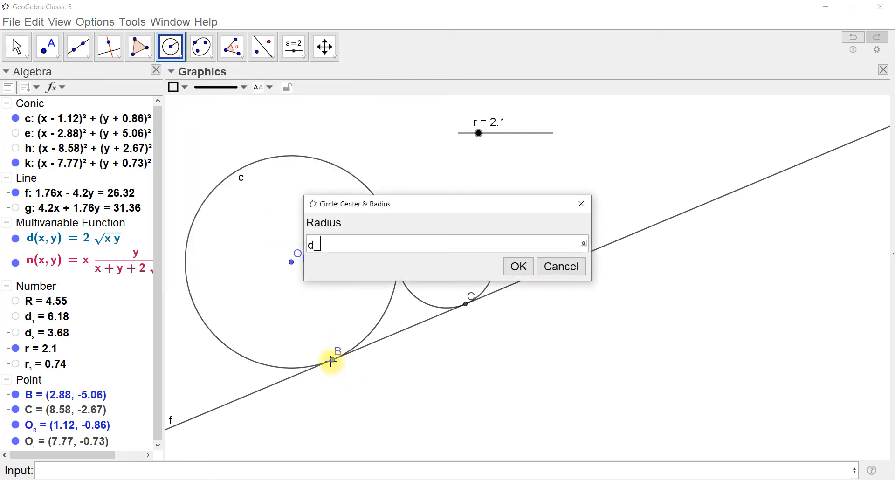
pyautogui.click(517, 267)
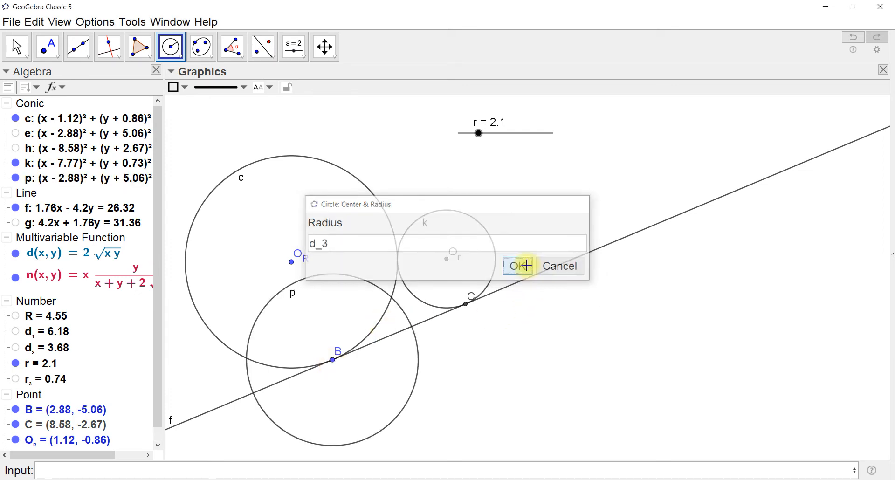
# Step: Create the intersection points of line f with the helper circle around B
pyautogui.click(57, 56)
pyautogui.click(57, 60)
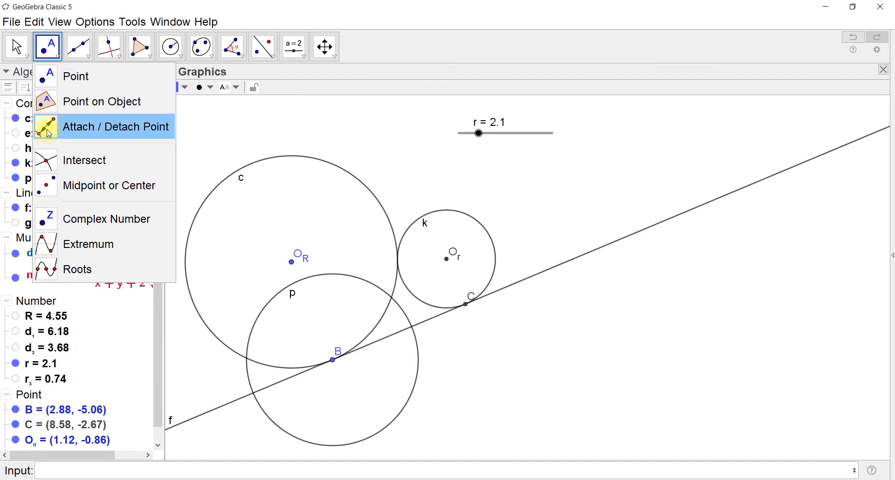
pyautogui.click(49, 158)
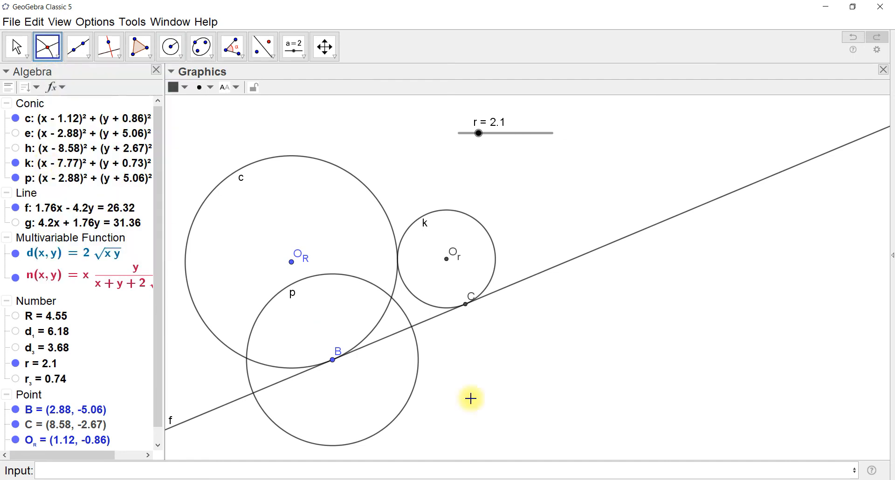
pyautogui.click(409, 325)
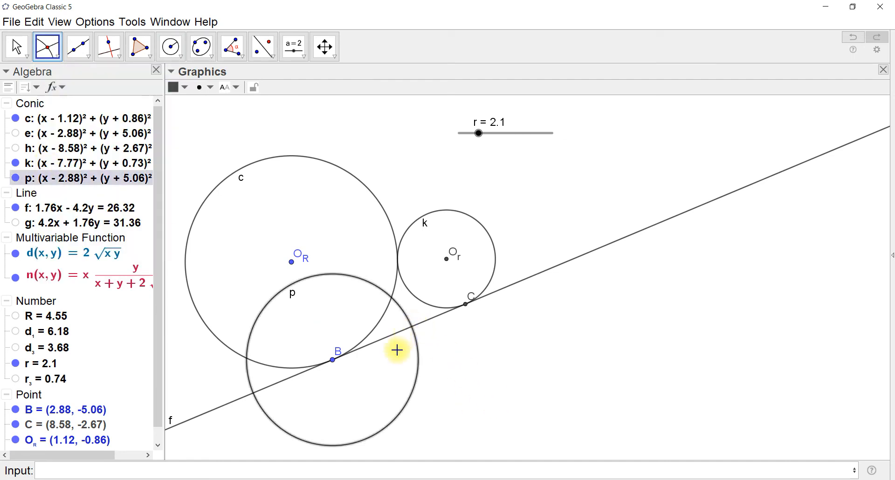
pyautogui.click(412, 328)
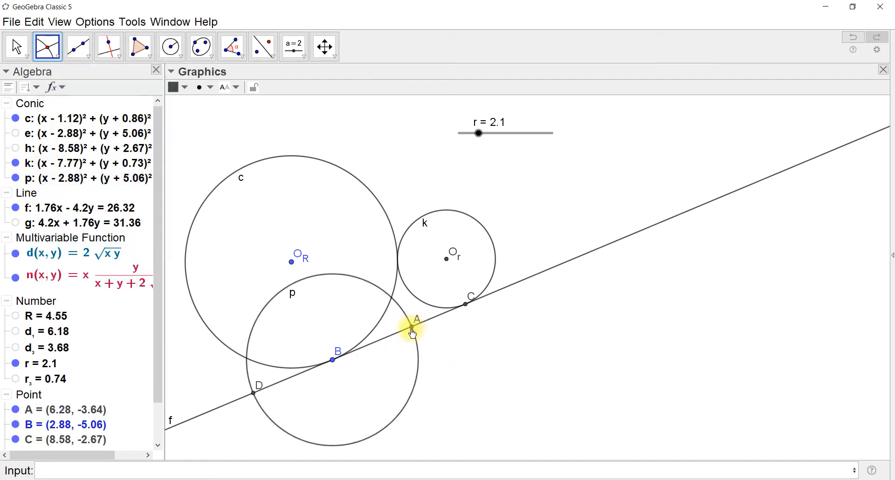
# Step: Draw a line perpendicular to line f through point A, and hide the helper circle p around B
pyautogui.click(107, 50)
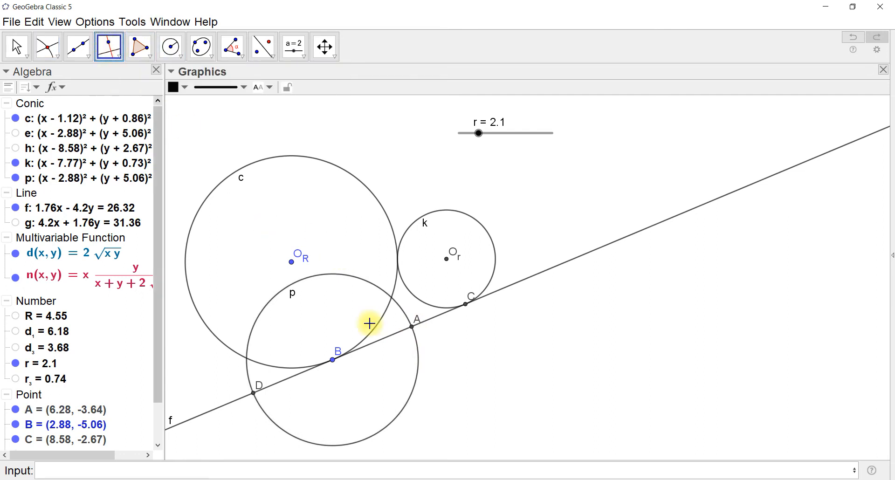
pyautogui.click(412, 329)
pyautogui.click(401, 332)
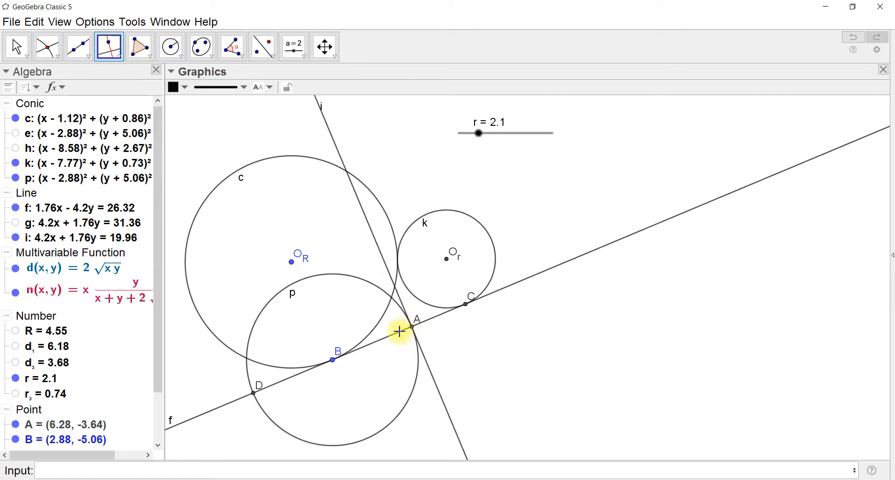
pyautogui.click(16, 46)
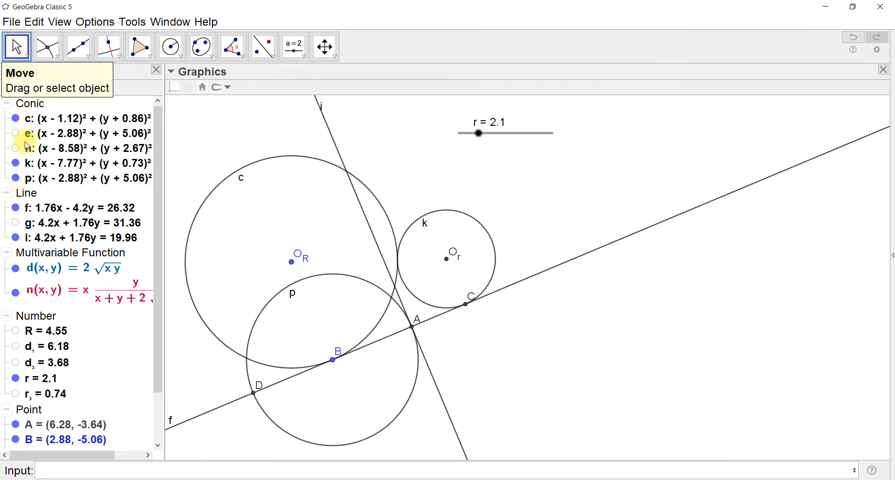
pyautogui.click(18, 181)
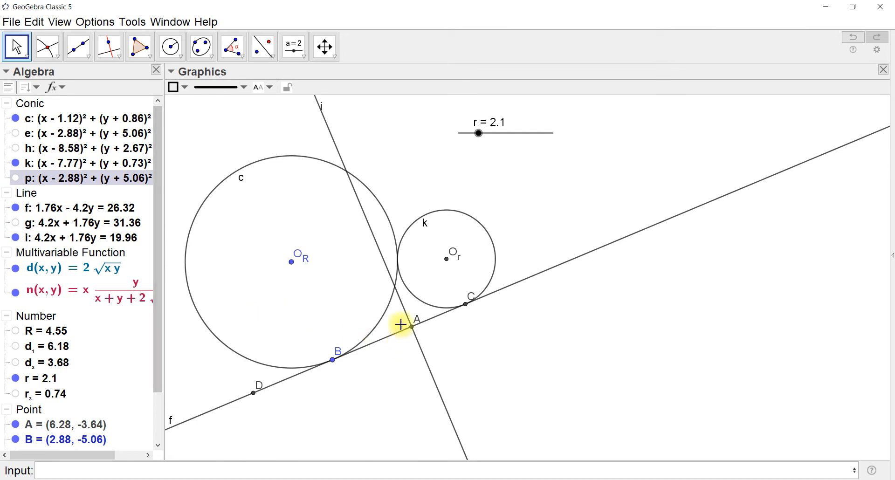
# Step: Draw a circle centred at point A with radius r_3 using Circle: Center & Radius
pyautogui.click(171, 46)
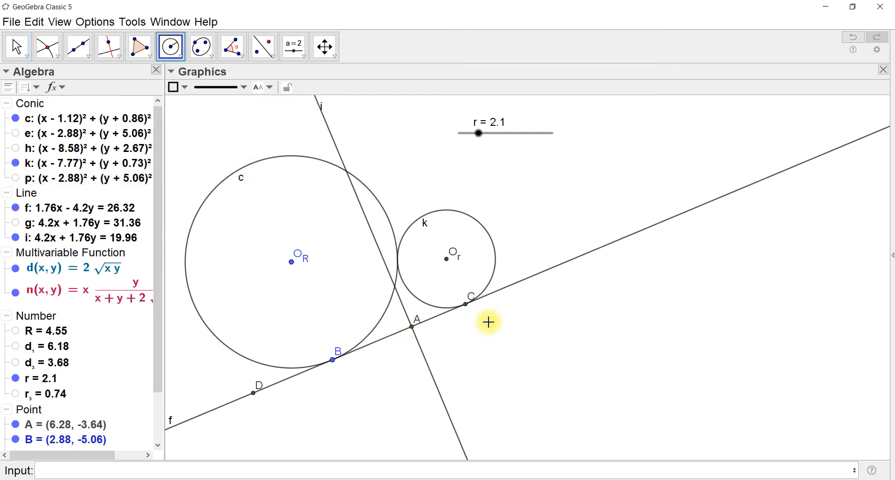
pyautogui.click(412, 328)
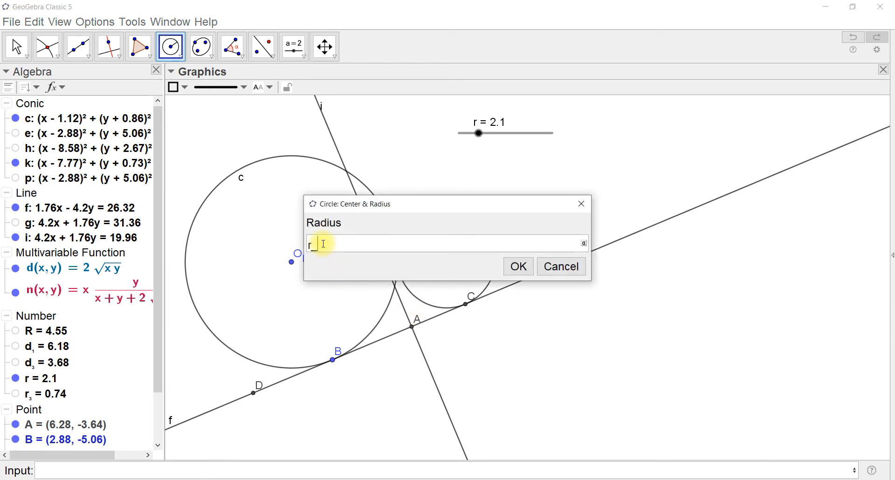
pyautogui.press('Return')
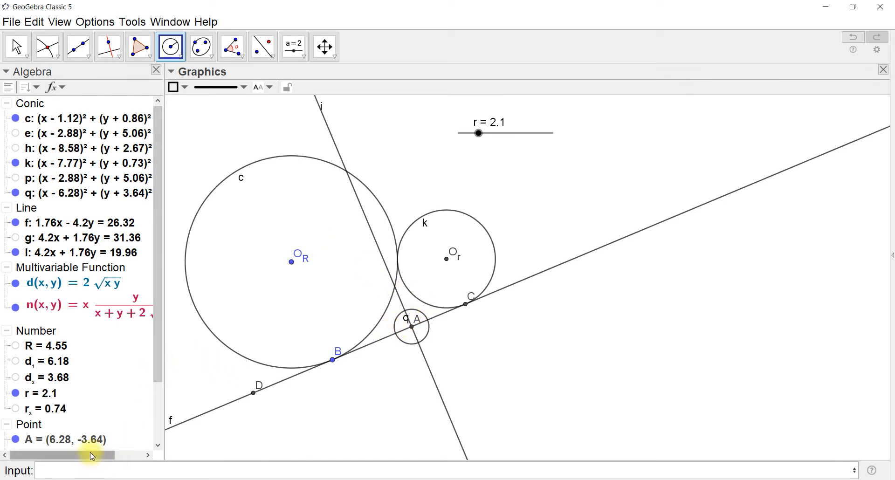
# Step: Check the definition of n against the radius formula in AA_2022n3_15.pdf in Acrobat Reader, and return to GeoGebra
pyautogui.moveTo(89, 452)
pyautogui.mouseDown()
pyautogui.moveTo(139, 458)
pyautogui.moveTo(90, 463)
pyautogui.mouseUp()
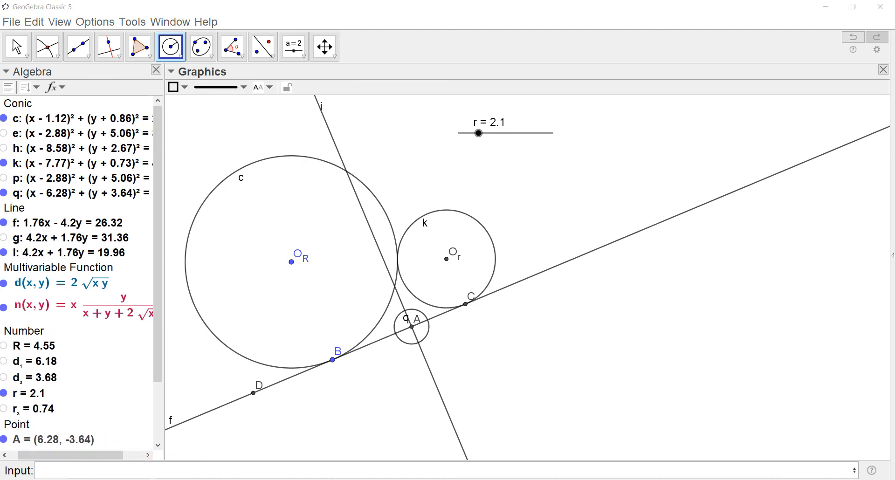
pyautogui.hotkey('alt', 'Tab')
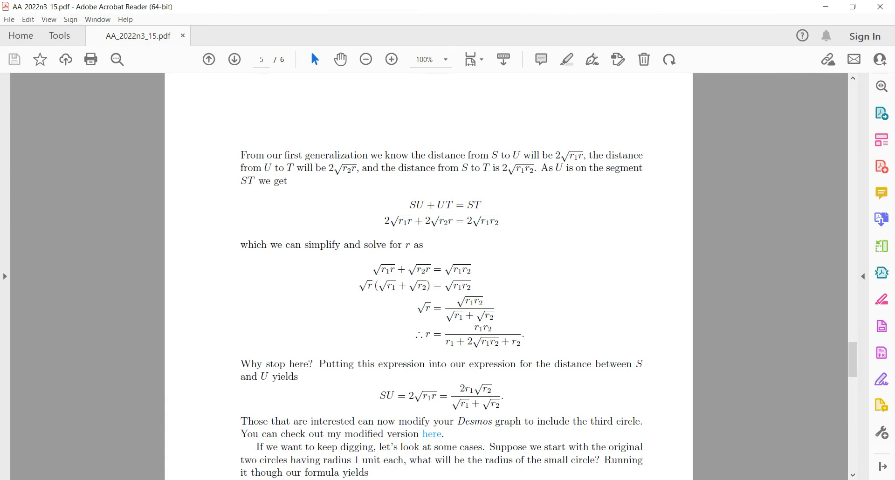
pyautogui.hotkey('alt', 'Tab')
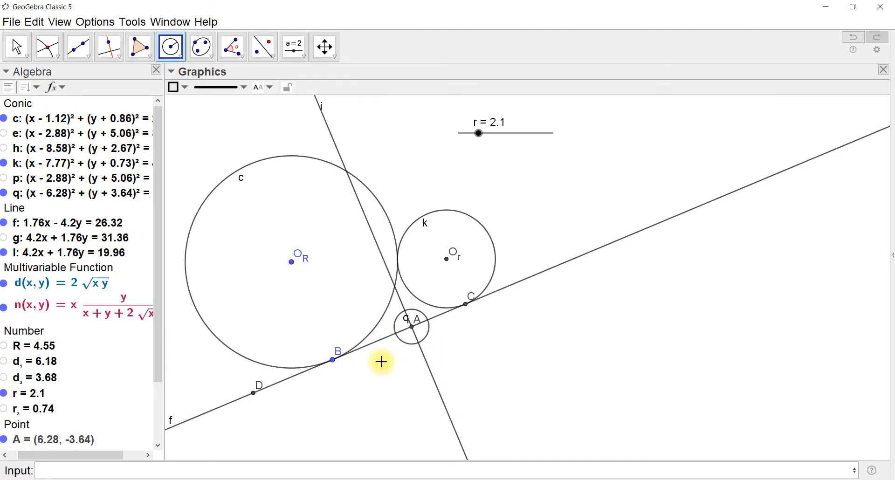
# Step: Mark the upper intersection of line i with circle q, and draw a circle of radius r_3 centred there
pyautogui.click(38, 47)
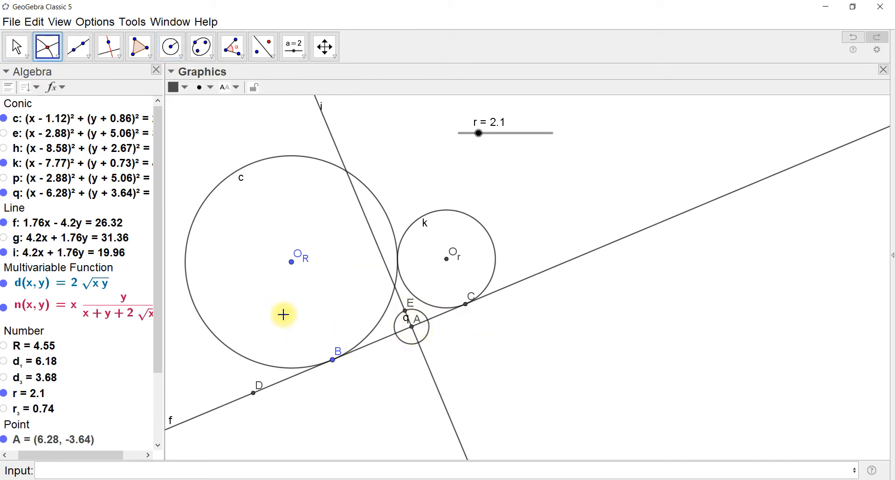
pyautogui.click(172, 48)
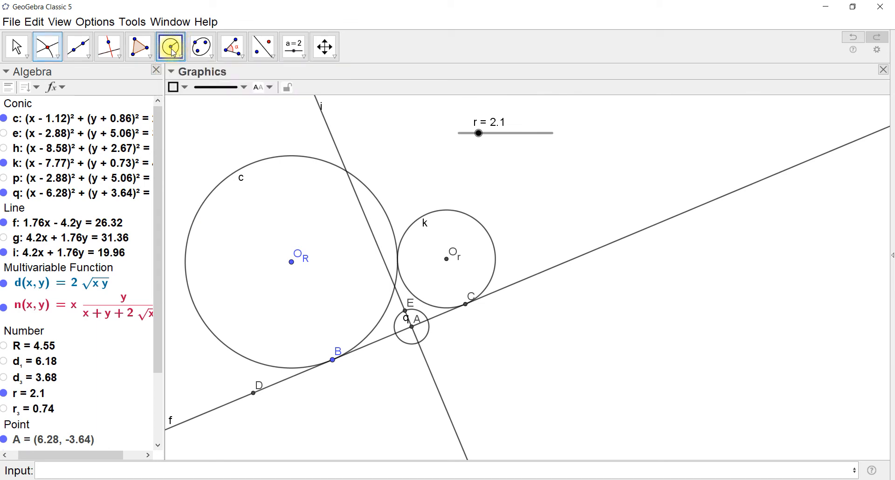
pyautogui.click(404, 311)
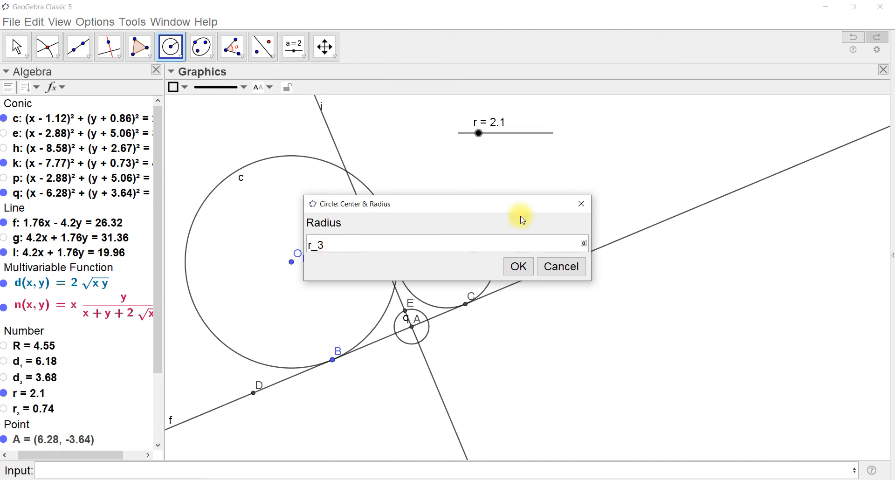
pyautogui.click(518, 267)
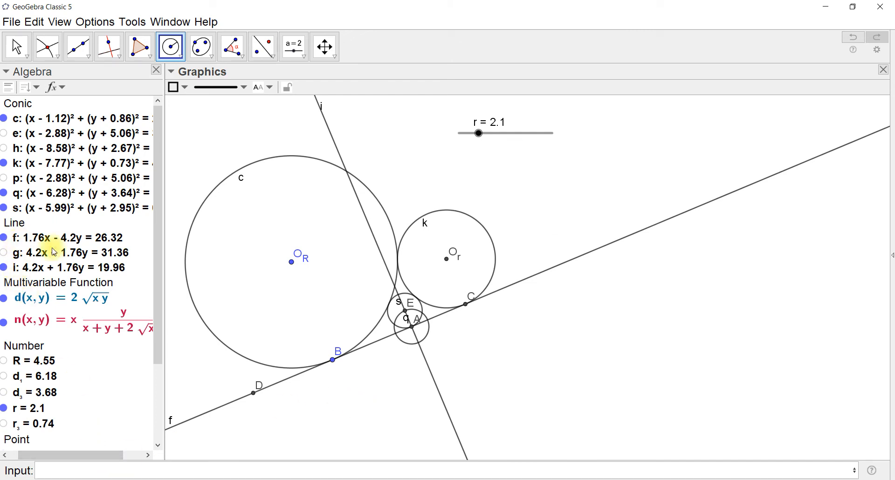
# Step: Hide the helper circle q and the perpendicular line i
pyautogui.click(5, 193)
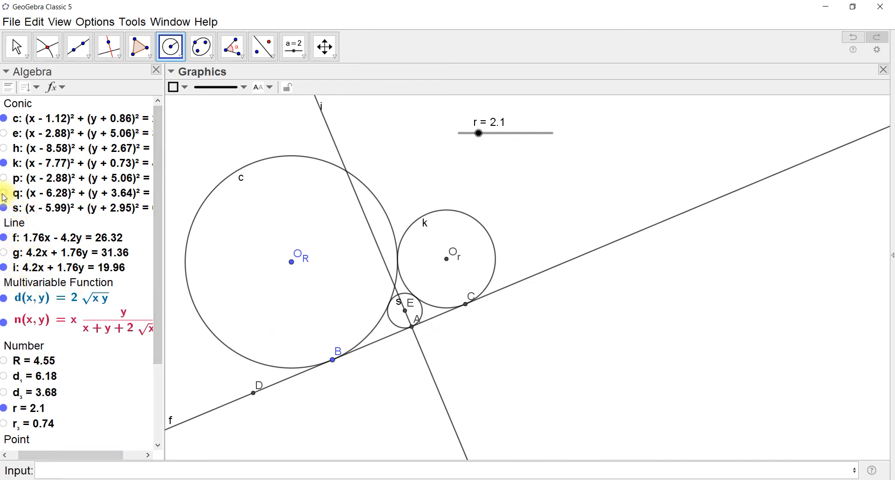
pyautogui.click(4, 268)
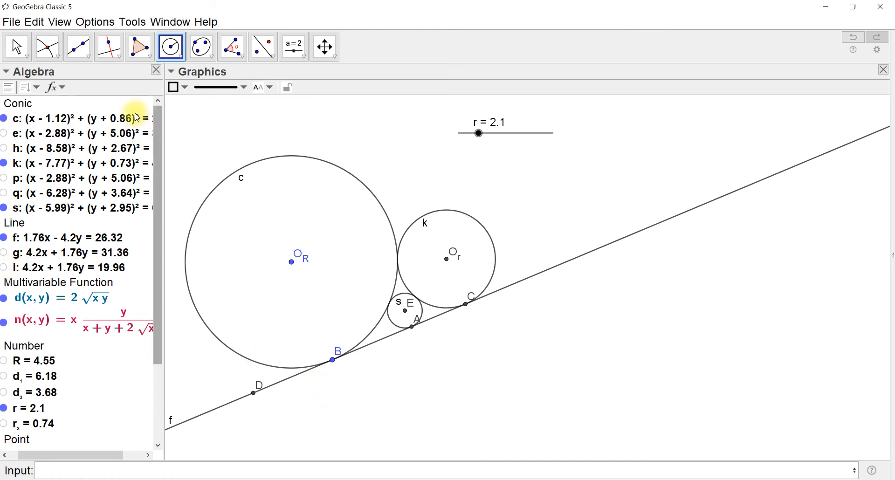
# Step: Test the construction by moving points O_R and B and setting slider r to 5.3 and finally to 10
pyautogui.click(16, 47)
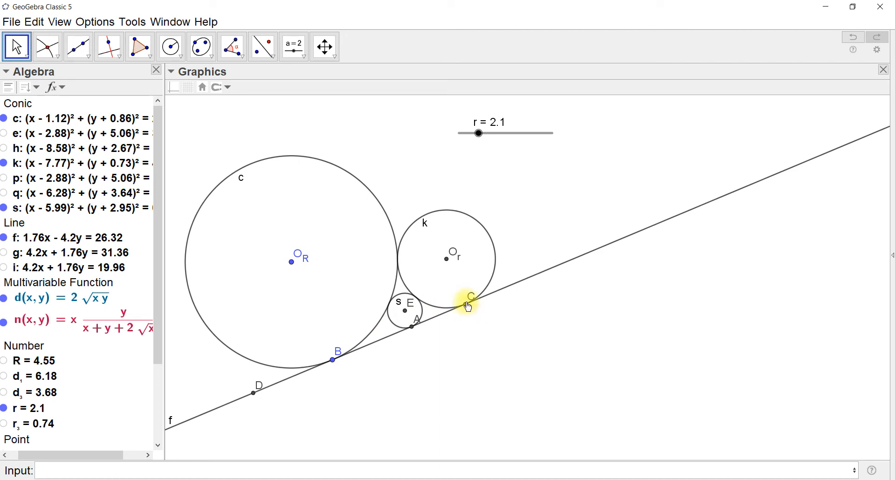
pyautogui.click(291, 263)
pyautogui.moveTo(291, 268)
pyautogui.mouseDown()
pyautogui.moveTo(316, 339)
pyautogui.moveTo(296, 290)
pyautogui.moveTo(384, 202)
pyautogui.moveTo(408, 284)
pyautogui.moveTo(347, 259)
pyautogui.moveTo(295, 278)
pyautogui.moveTo(310, 351)
pyautogui.moveTo(420, 361)
pyautogui.moveTo(359, 249)
pyautogui.moveTo(271, 277)
pyautogui.moveTo(287, 306)
pyautogui.moveTo(283, 277)
pyautogui.moveTo(304, 280)
pyautogui.mouseUp()
pyautogui.moveTo(336, 363); pyautogui.dragTo(301, 368)
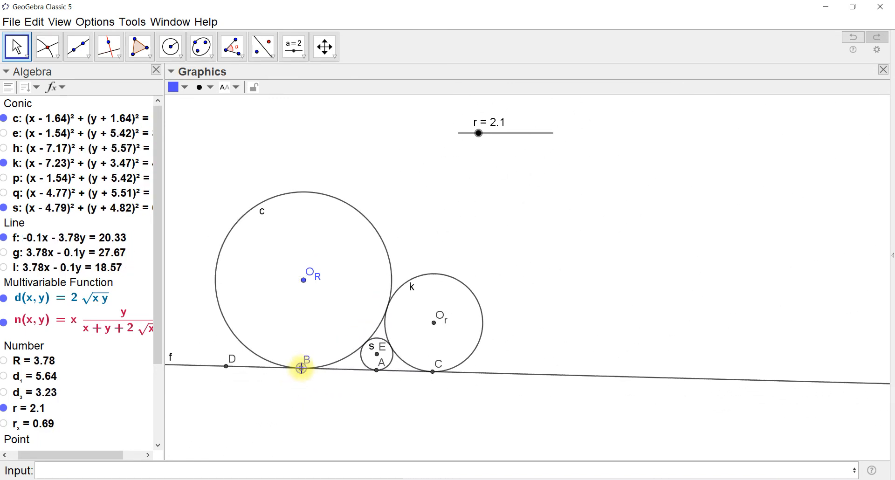
pyautogui.moveTo(479, 139); pyautogui.dragTo(508, 135)
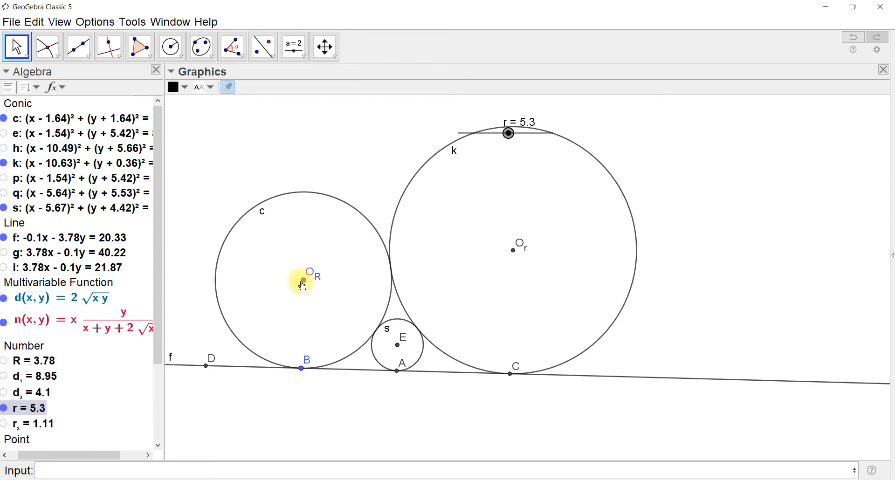
pyautogui.moveTo(302, 285); pyautogui.dragTo(293, 228)
pyautogui.moveTo(509, 134); pyautogui.dragTo(554, 132)
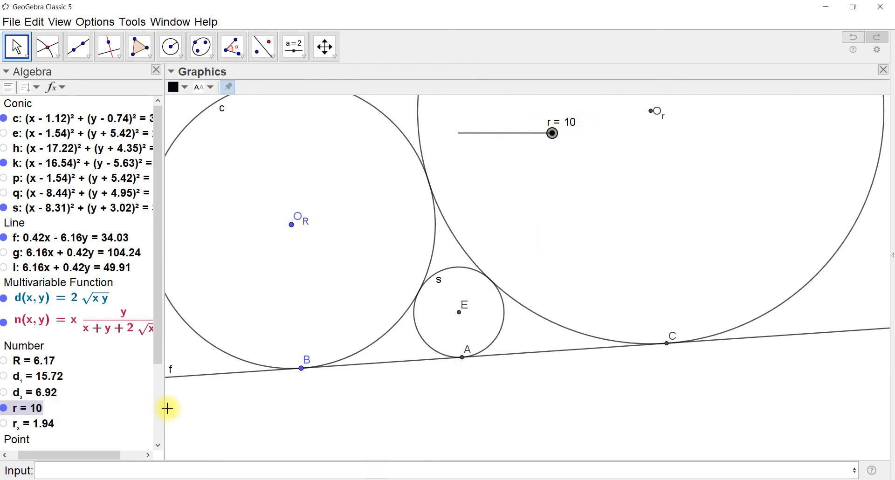
# Step: Define the fourth radius as r_4=n(R,r_3) and its tangent-point distance as d_4=d(R,r_4)
pyautogui.moveTo(157, 325); pyautogui.dragTo(171, 421)
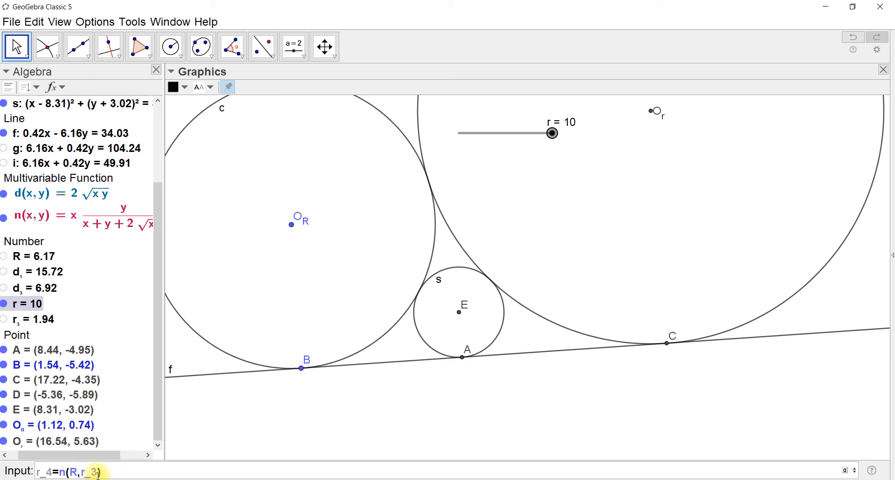
pyautogui.press('Return')
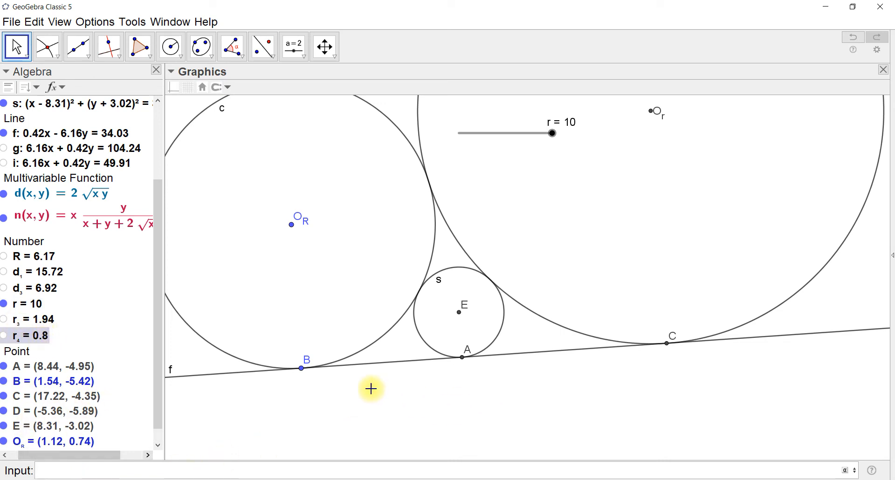
pyautogui.click(46, 472)
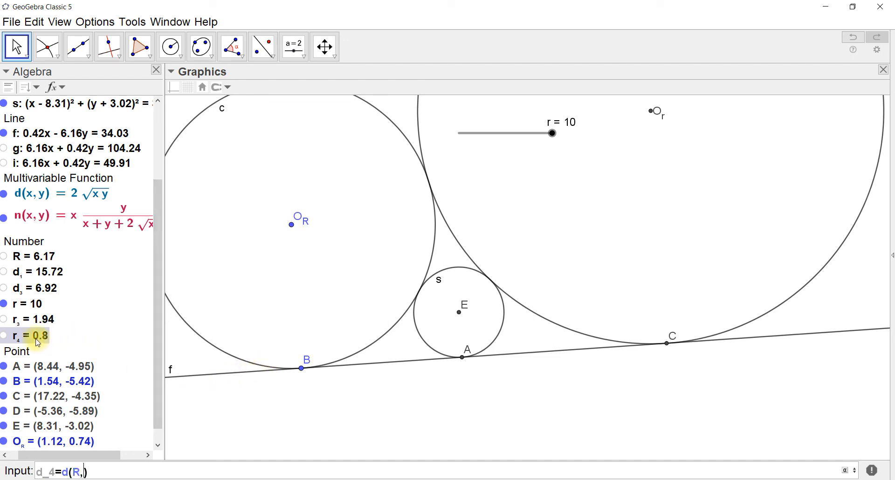
pyautogui.write('r_4')
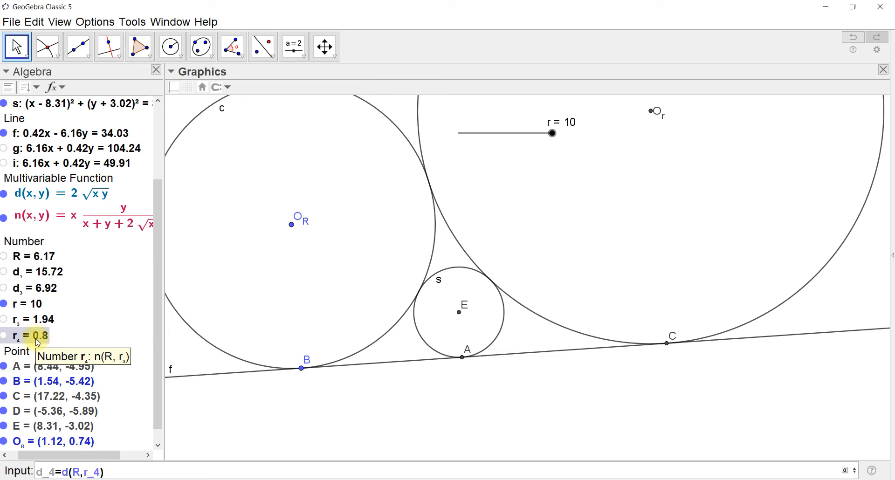
pyautogui.press('Return')
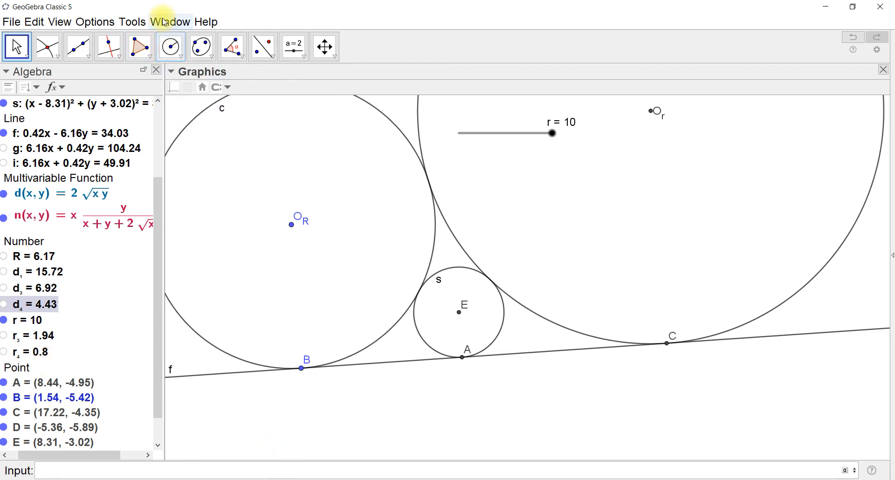
# Step: Draw a helper circle centred at B with radius d_4, and mark its intersection with line f between B and A
pyautogui.click(173, 48)
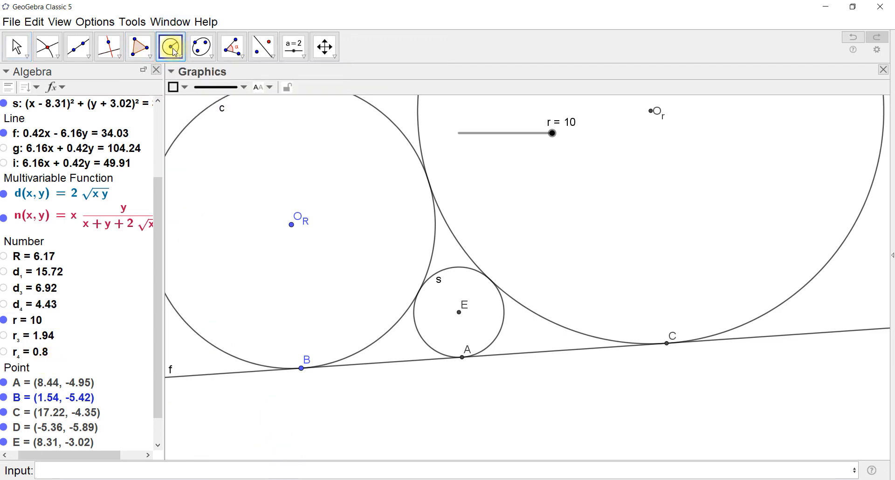
pyautogui.click(302, 368)
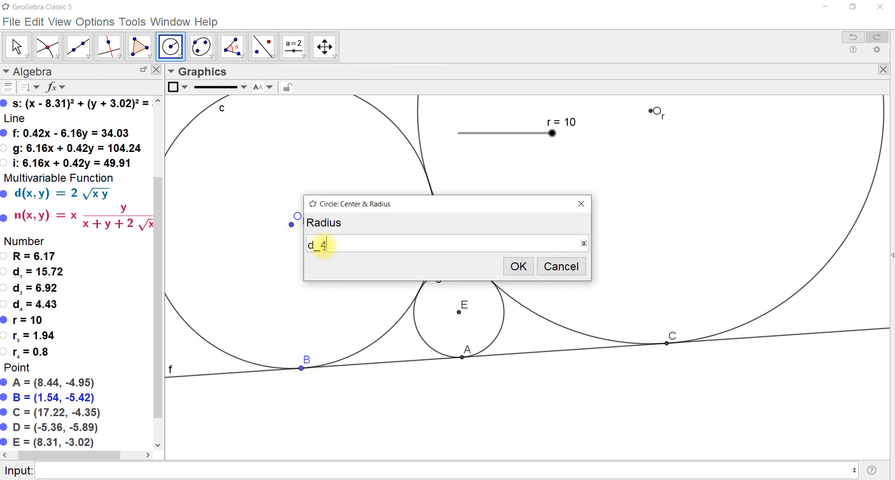
pyautogui.press('Return')
pyautogui.click(47, 47)
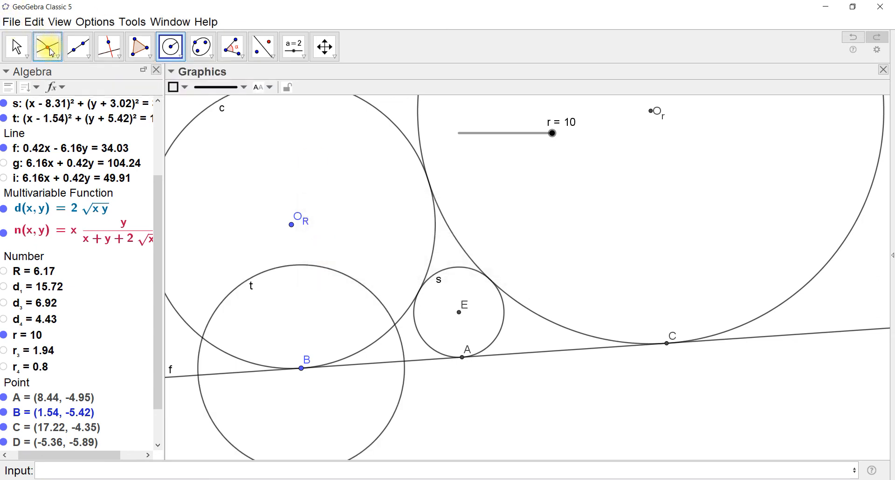
pyautogui.click(405, 366)
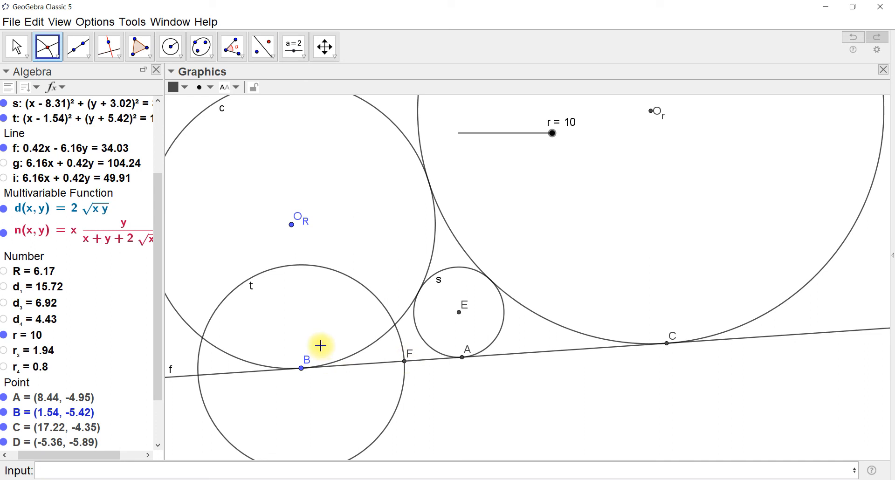
# Step: Draw a line perpendicular to line f through point F, and hide the helper circle t around B
pyautogui.click(110, 53)
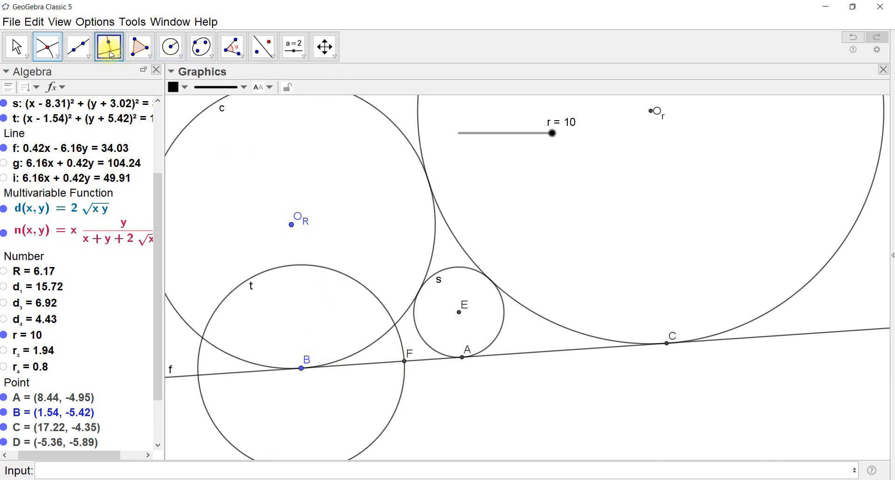
pyautogui.click(405, 362)
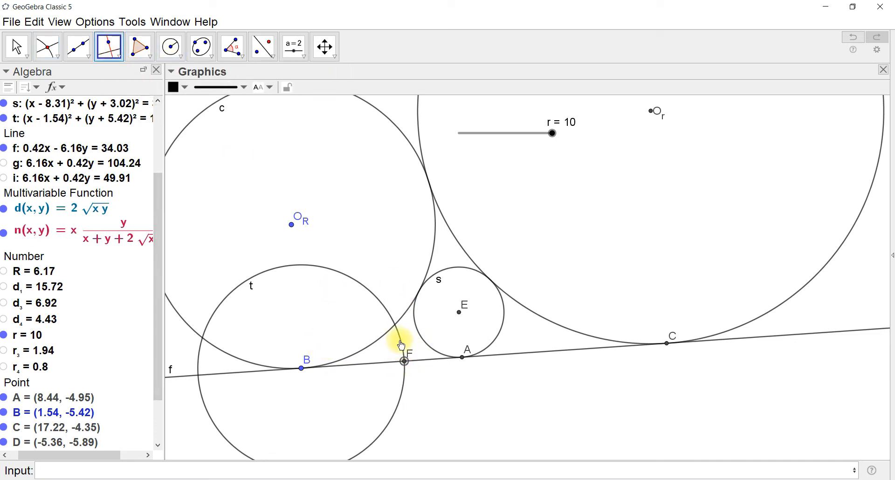
pyautogui.click(420, 361)
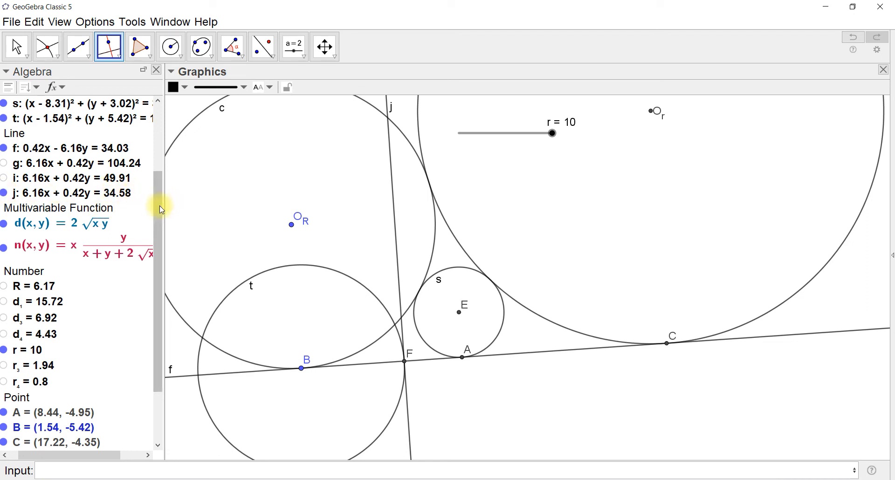
pyautogui.moveTo(159, 205); pyautogui.dragTo(153, 182)
pyautogui.click(4, 159)
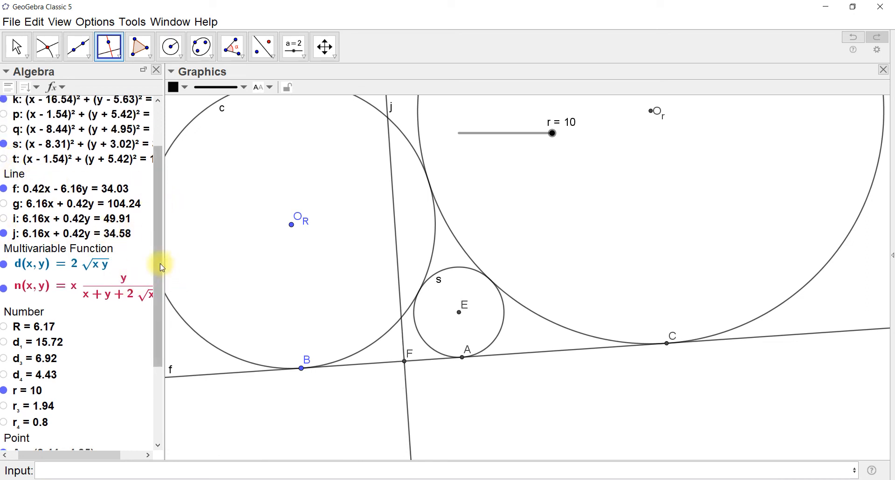
# Step: Draw a helper circle centred at F with radius r_4, and mark its upper intersection with line j
pyautogui.click(171, 46)
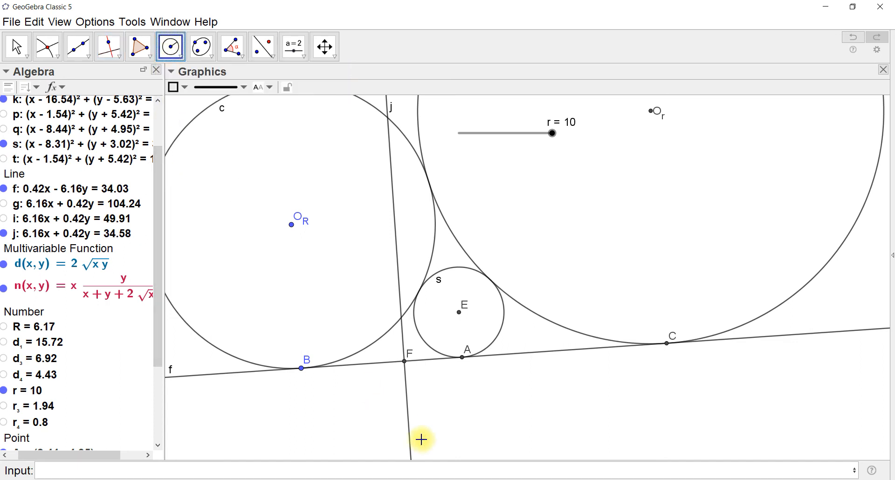
pyautogui.click(405, 365)
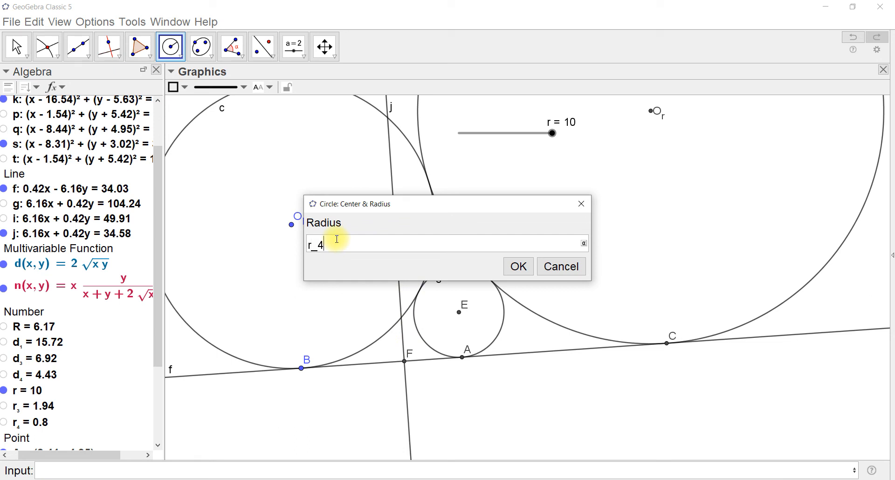
pyautogui.click(518, 267)
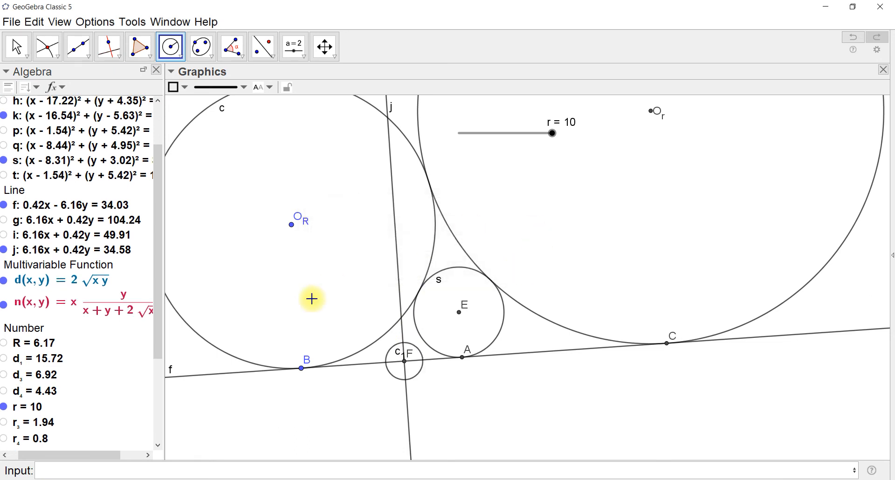
pyautogui.click(47, 43)
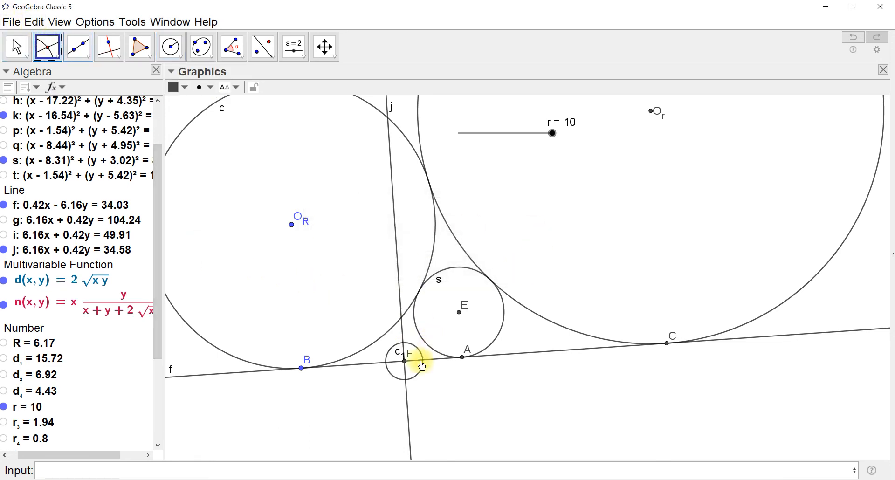
pyautogui.click(403, 350)
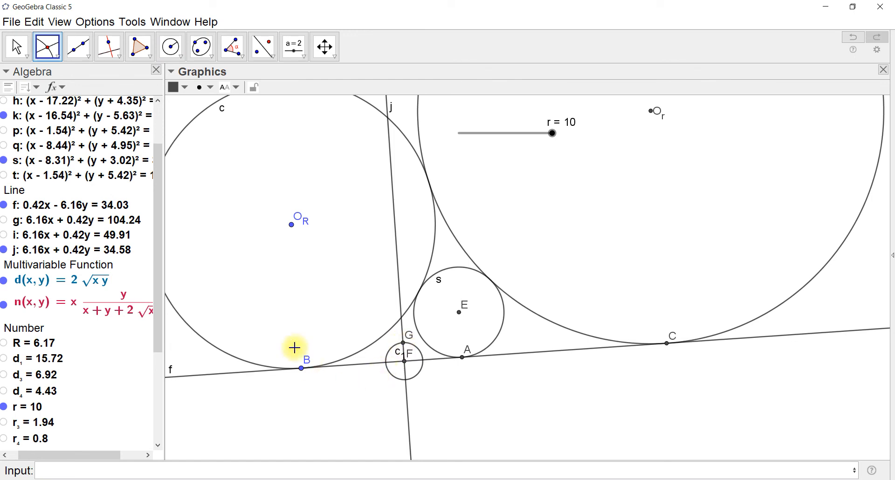
# Step: Hide the perpendicular line j and the helper circle around F
pyautogui.click(4, 250)
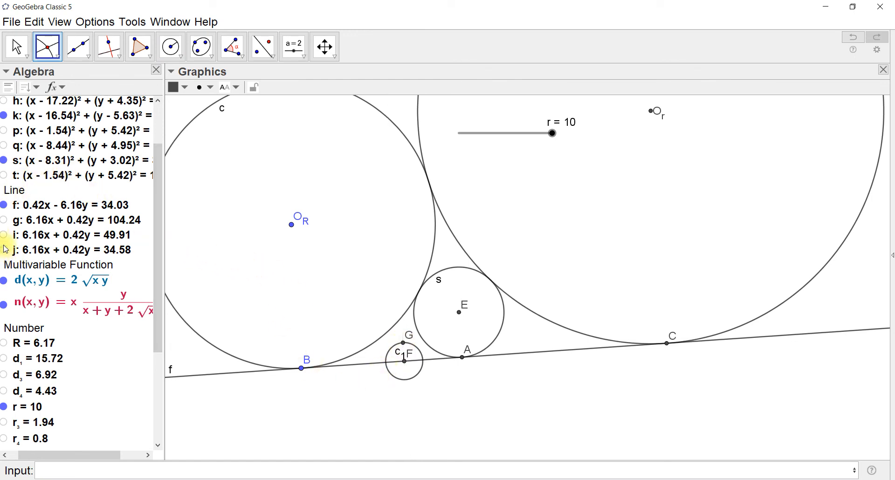
pyautogui.click(5, 161)
pyautogui.click(5, 161)
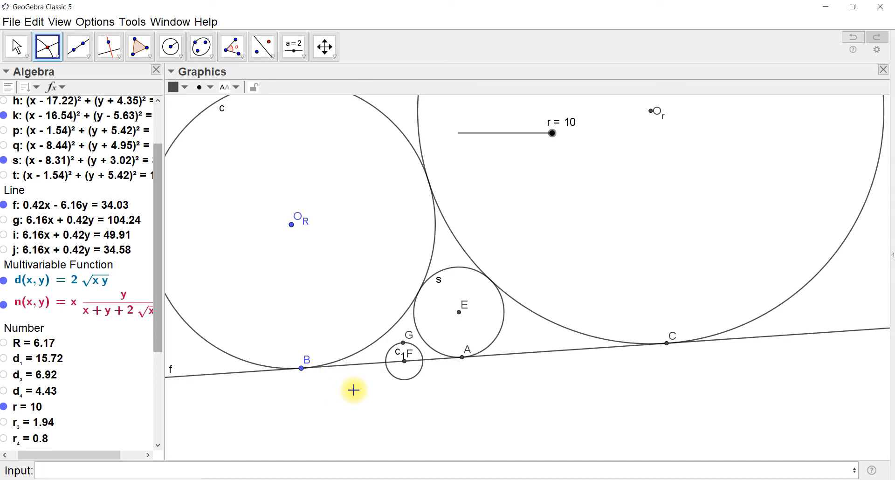
pyautogui.scroll(3, 156, 186)
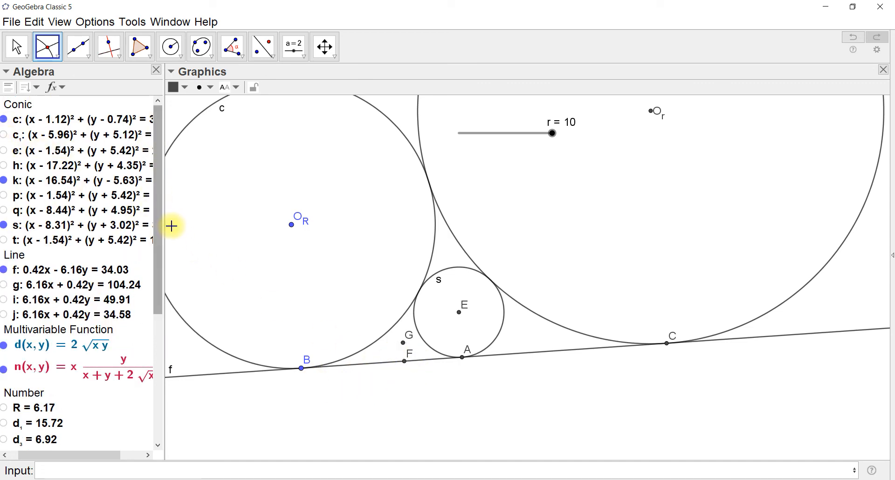
# Step: Draw a circle centred at point G with radius r_4 using Circle: Center & Radius
pyautogui.click(177, 49)
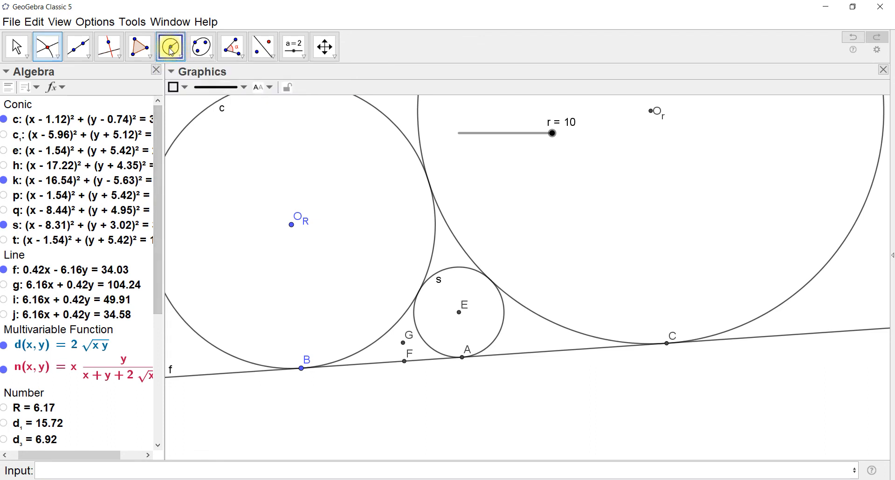
pyautogui.click(403, 342)
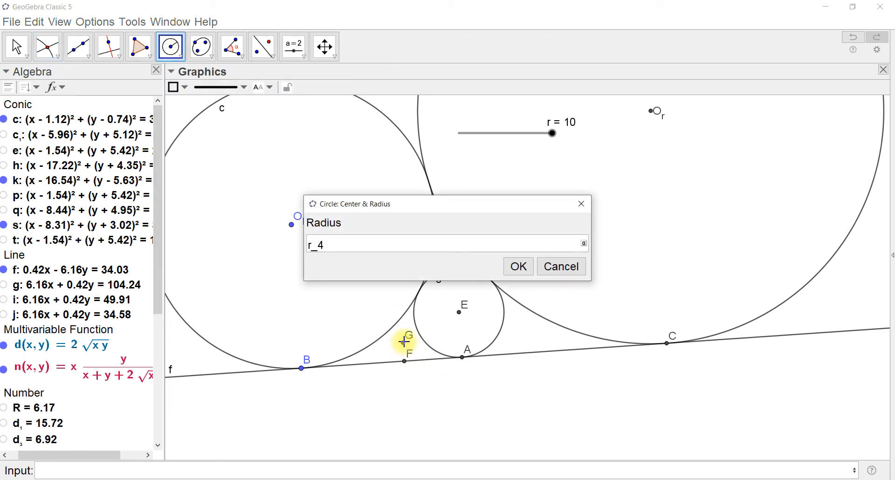
pyautogui.click(518, 266)
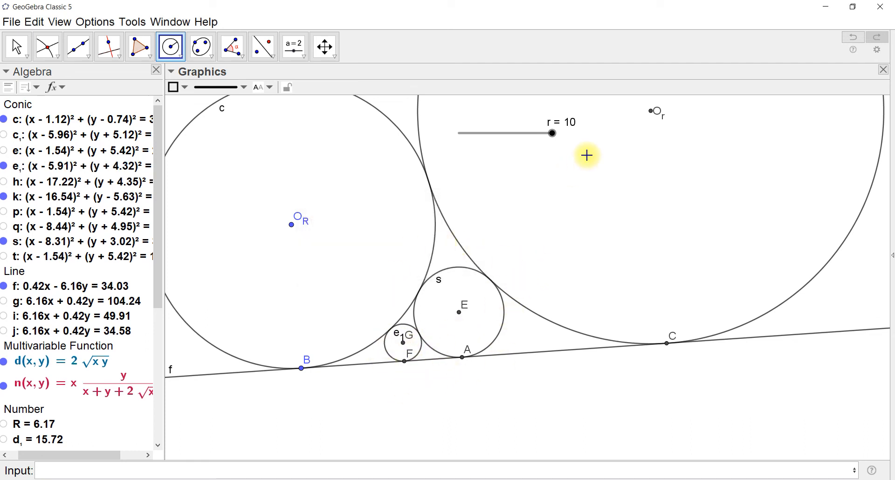
# Step: Test the fourth circle's tangency by setting slider r to 5 and moving point O_R closer to B
pyautogui.press('Escape')
pyautogui.moveTo(552, 133); pyautogui.dragTo(505, 174)
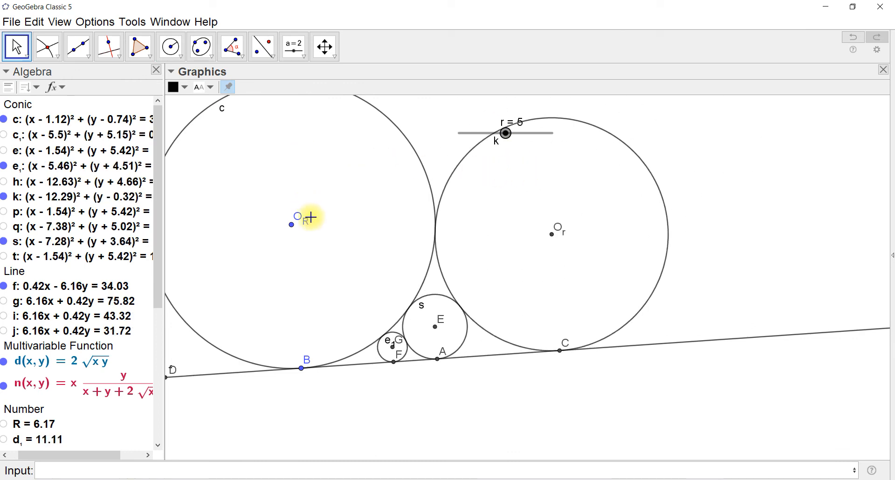
pyautogui.moveTo(292, 229); pyautogui.dragTo(325, 317)
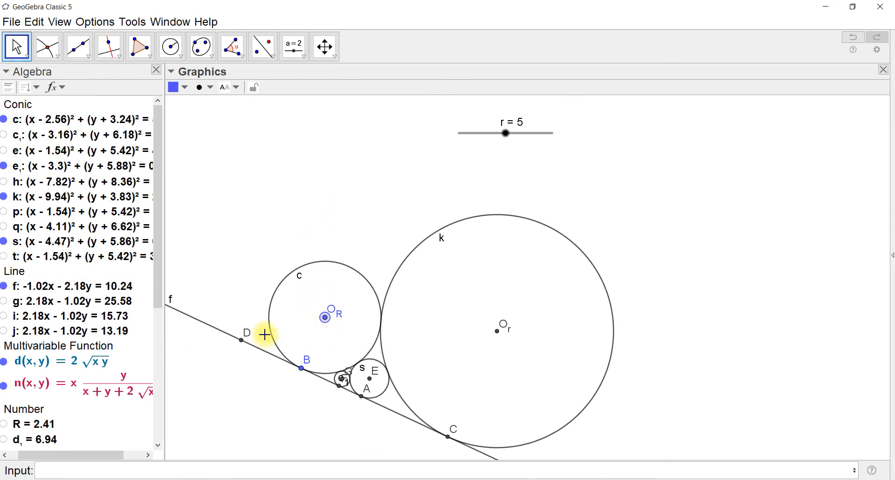
pyautogui.moveTo(159, 274); pyautogui.dragTo(157, 340)
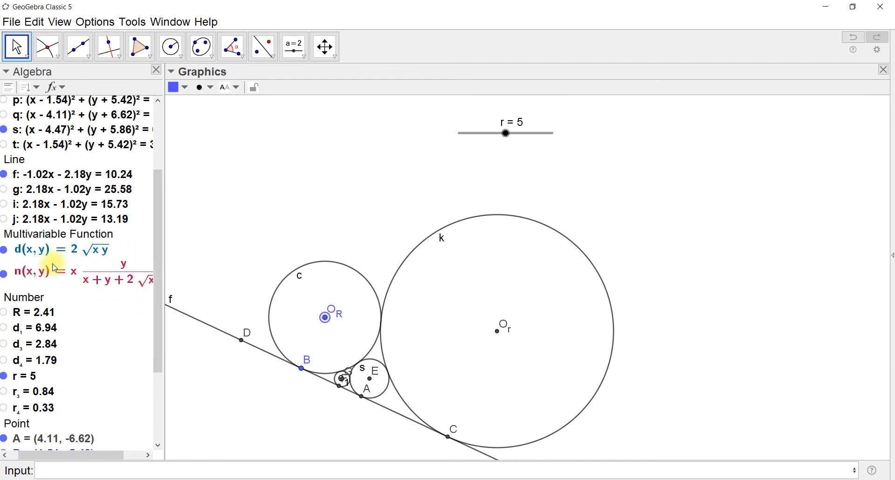